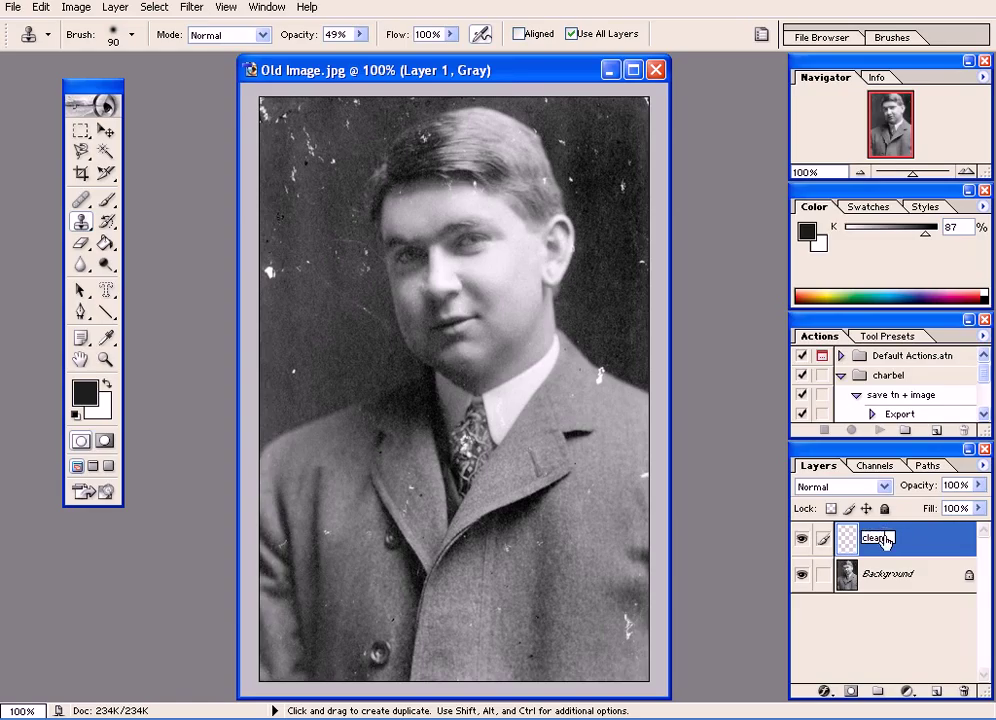
# Name the new layer cleanup and widen the document window around the photo
pyautogui.press('Return')
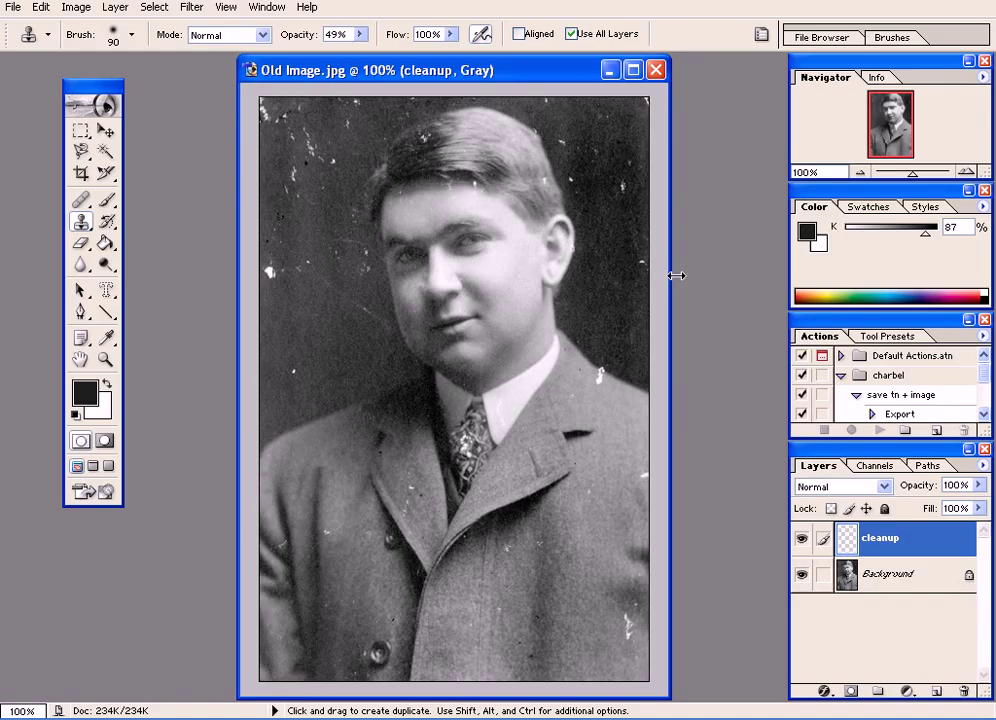
pyautogui.moveTo(676, 275); pyautogui.dragTo(784, 275)
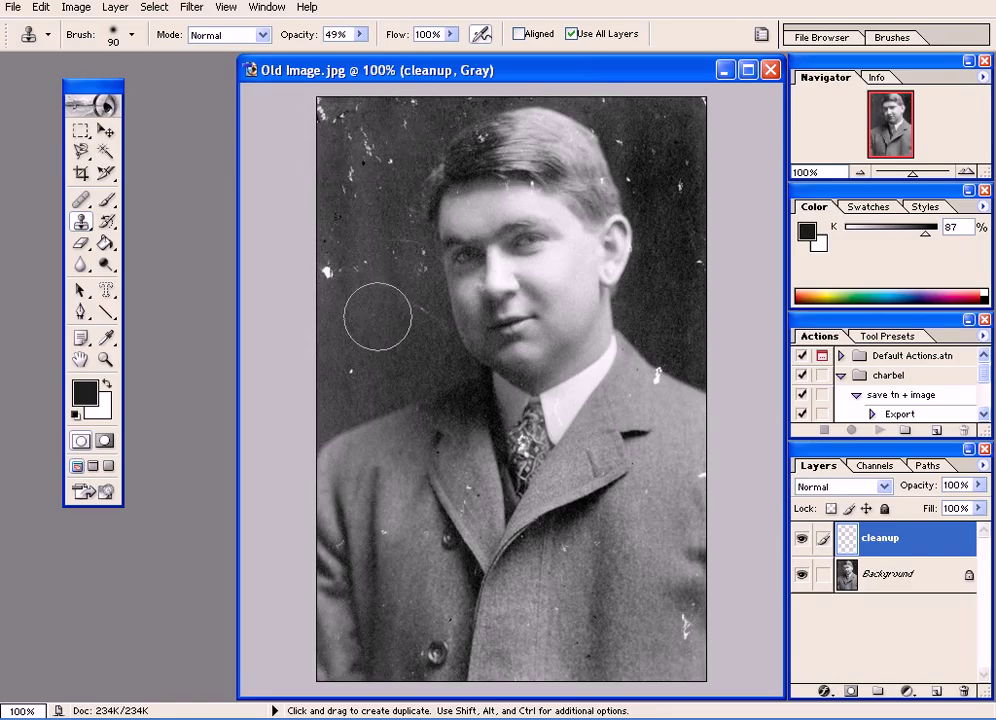
# Clone clean backdrop over the white speck above the shoulder on the photo's left, then set the Clone Stamp opacity to 100%
pyautogui.press('alt')
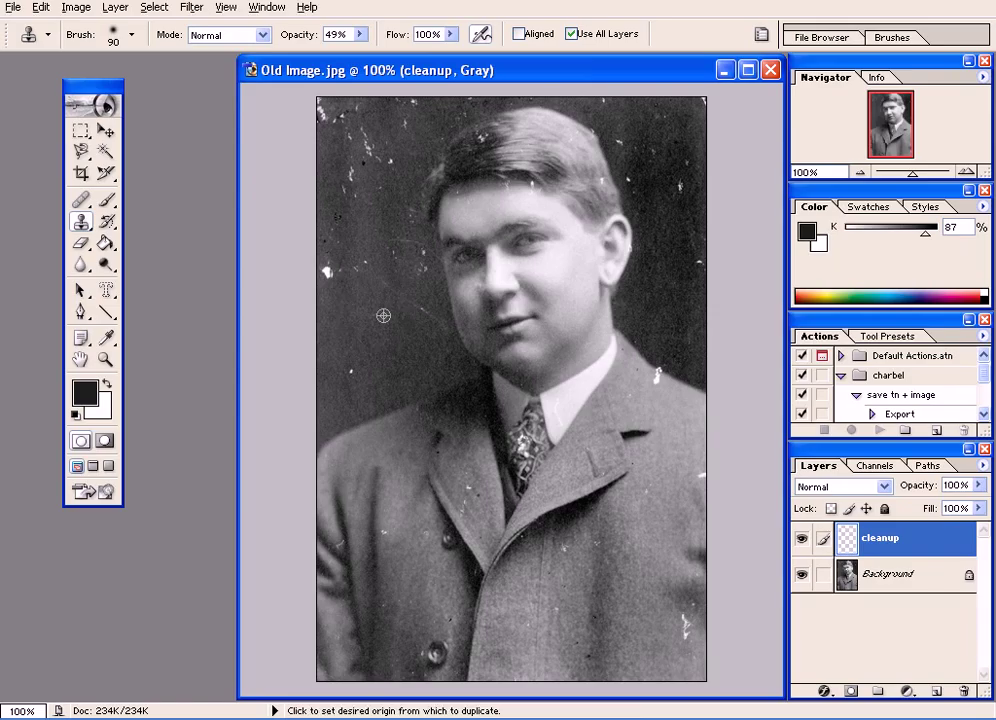
pyautogui.keyDown('alt'); pyautogui.click(386, 317); pyautogui.keyUp('alt')
pyautogui.moveTo(356, 349)
pyautogui.mouseDown()
pyautogui.moveTo(349, 371)
pyautogui.moveTo(360, 361)
pyautogui.mouseUp()
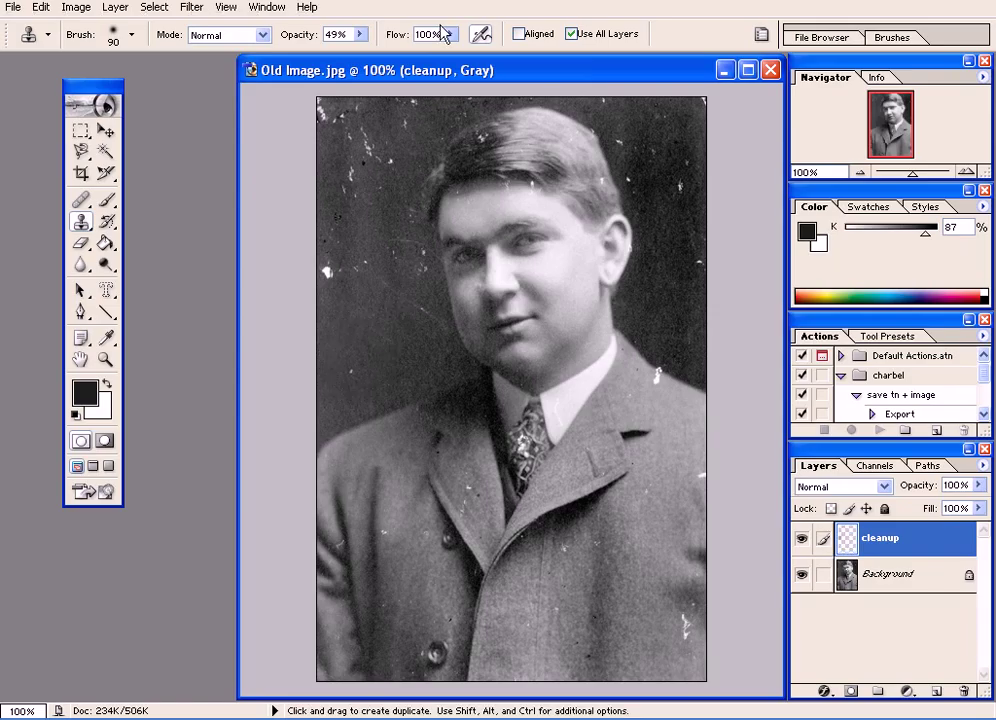
pyautogui.click(359, 35)
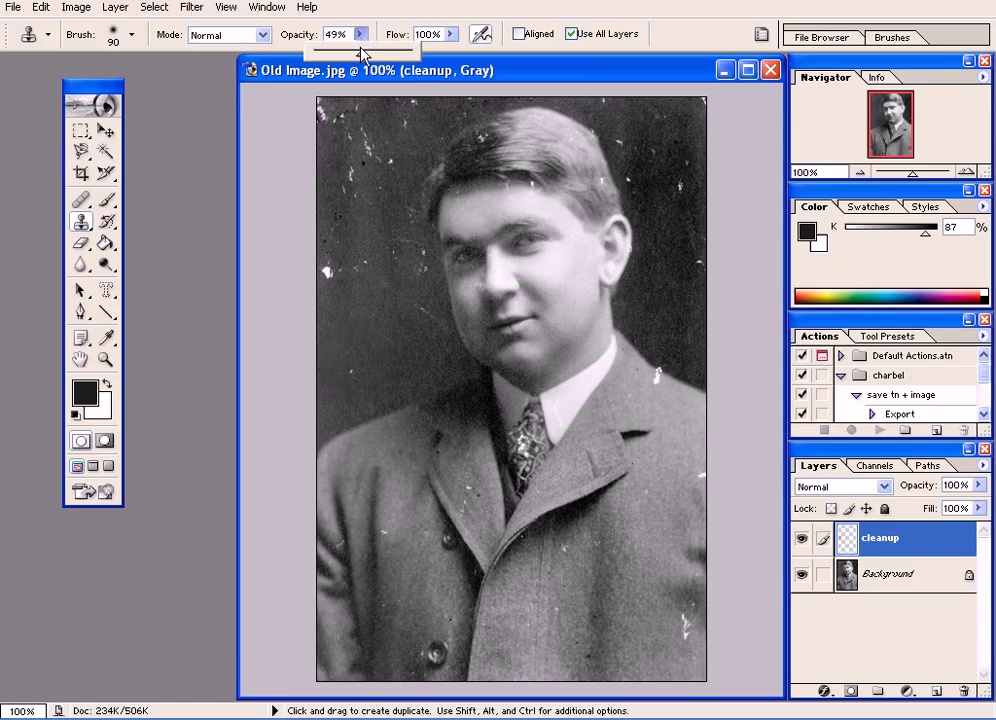
pyautogui.click(652, 4)
# Clone clean backdrop over the white specks and scratches beside the face on the photo's left side
pyautogui.keyDown('alt'); pyautogui.click(391, 333); pyautogui.keyUp('alt')
pyautogui.moveTo(361, 358); pyautogui.dragTo(356, 354)
pyautogui.keyDown('alt'); pyautogui.click(360, 325); pyautogui.keyUp('alt')
pyautogui.moveTo(326, 268)
pyautogui.mouseDown()
pyautogui.moveTo(331, 256)
pyautogui.moveTo(331, 267)
pyautogui.mouseUp()
pyautogui.keyDown('alt'); pyautogui.click(345, 305); pyautogui.keyUp('alt')
pyautogui.moveTo(388, 245)
pyautogui.mouseDown()
pyautogui.moveTo(396, 262)
pyautogui.moveTo(387, 273)
pyautogui.mouseUp()
pyautogui.keyDown('alt'); pyautogui.click(353, 318); pyautogui.keyUp('alt')
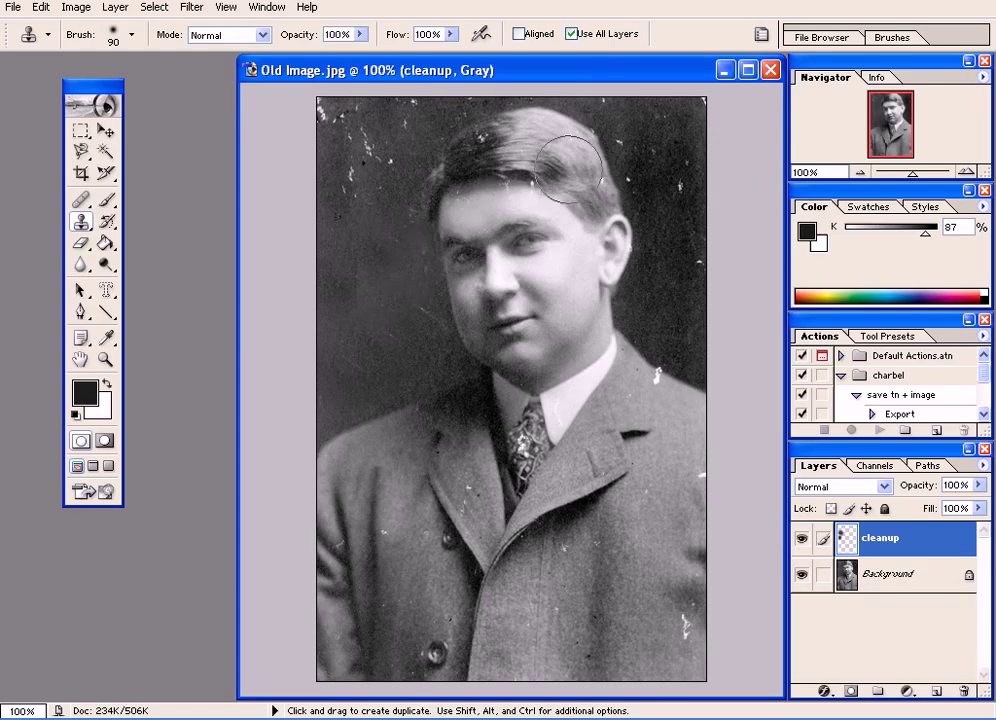
pyautogui.keyDown('alt'); pyautogui.click(367, 249); pyautogui.keyUp('alt')
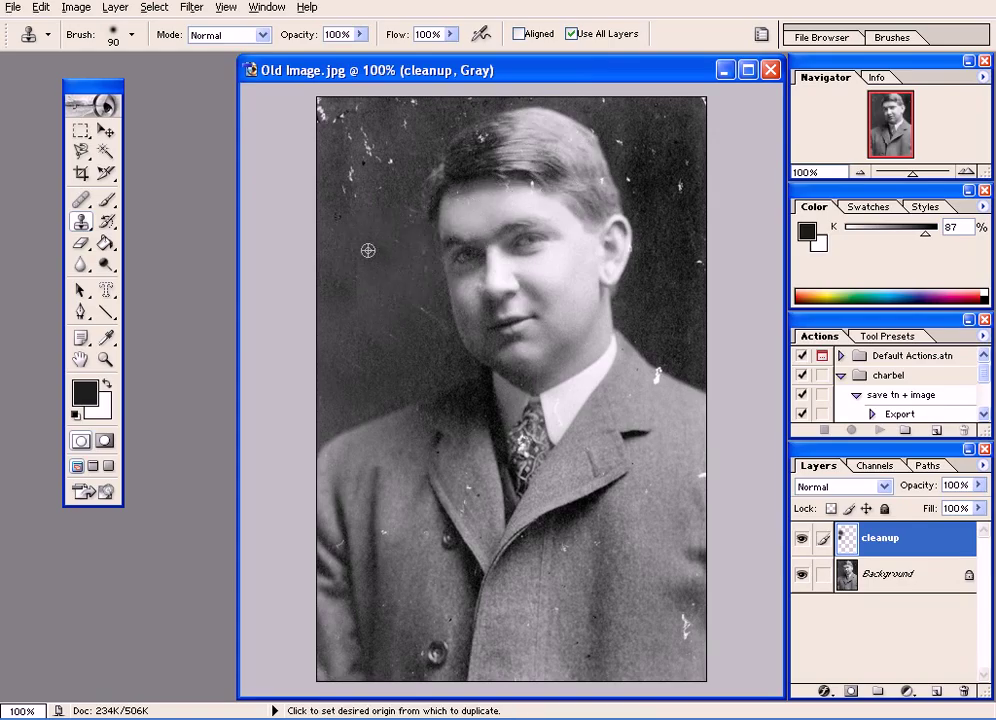
# Clone out the white scratches and specks in the upper-left corner of the backdrop, up to the hair
pyautogui.keyDown('alt'); pyautogui.click(351, 199); pyautogui.keyUp('alt')
pyautogui.moveTo(344, 169); pyautogui.dragTo(338, 149)
pyautogui.keyDown('alt'); pyautogui.click(351, 205); pyautogui.keyUp('alt')
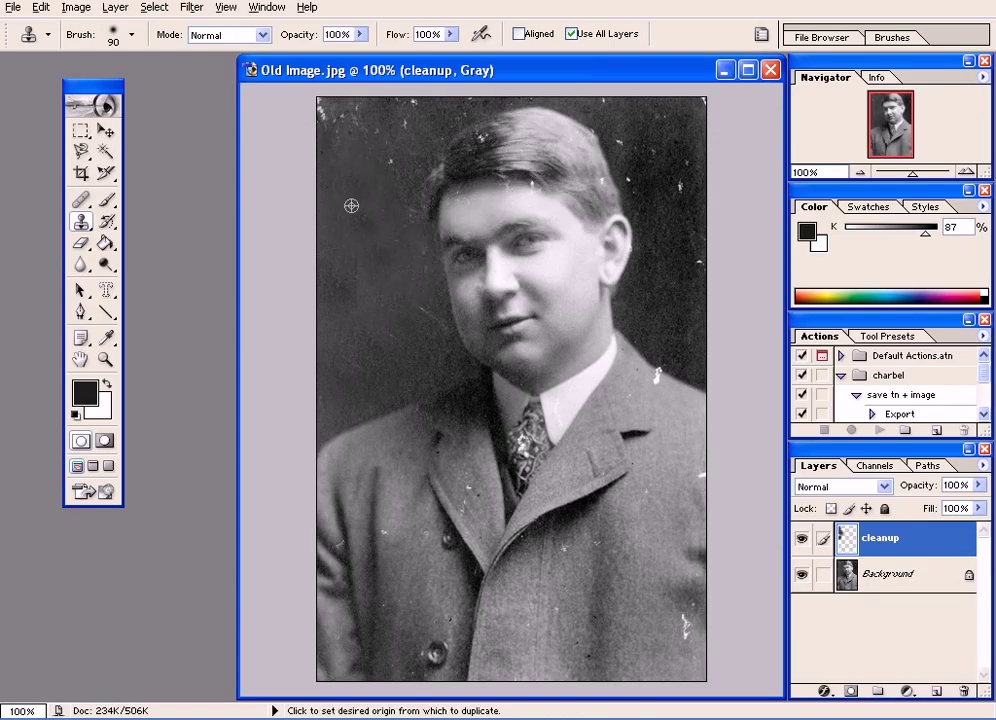
pyautogui.click(332, 117)
pyautogui.keyDown('alt'); pyautogui.click(349, 170); pyautogui.keyUp('alt')
pyautogui.moveTo(385, 117); pyautogui.dragTo(398, 115)
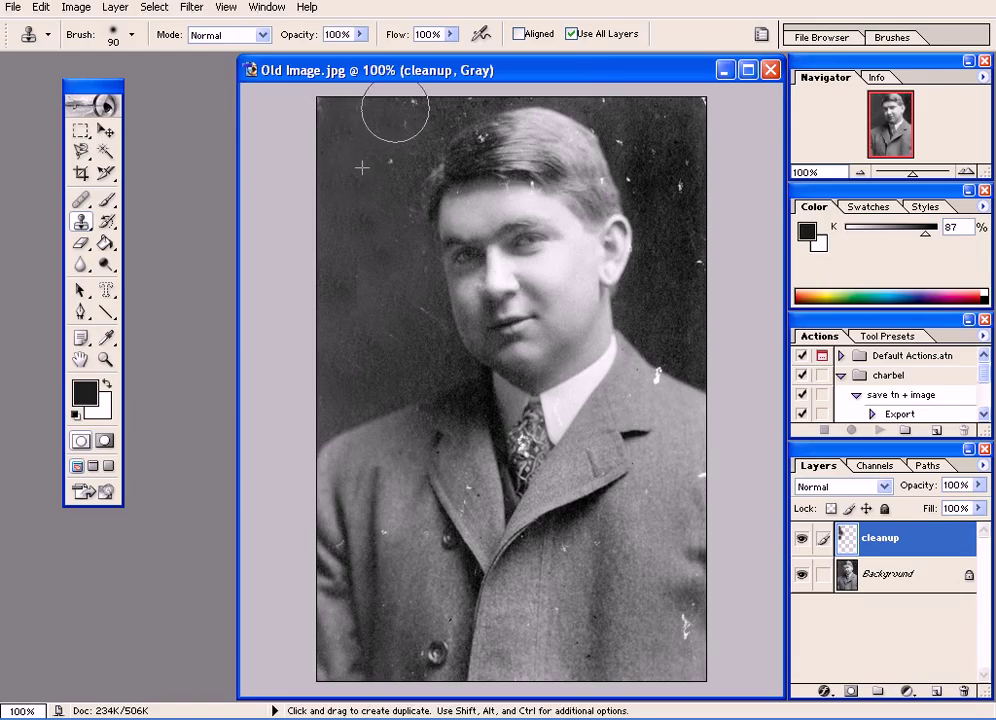
pyautogui.keyDown('alt'); pyautogui.click(354, 198); pyautogui.keyUp('alt')
pyautogui.click(391, 156)
pyautogui.keyDown('alt'); pyautogui.click(345, 137); pyautogui.keyUp('alt')
pyautogui.click(395, 104)
# Clone over the remaining blotches in the backdrop beside the cheek on the photo's left side
pyautogui.click(374, 345)
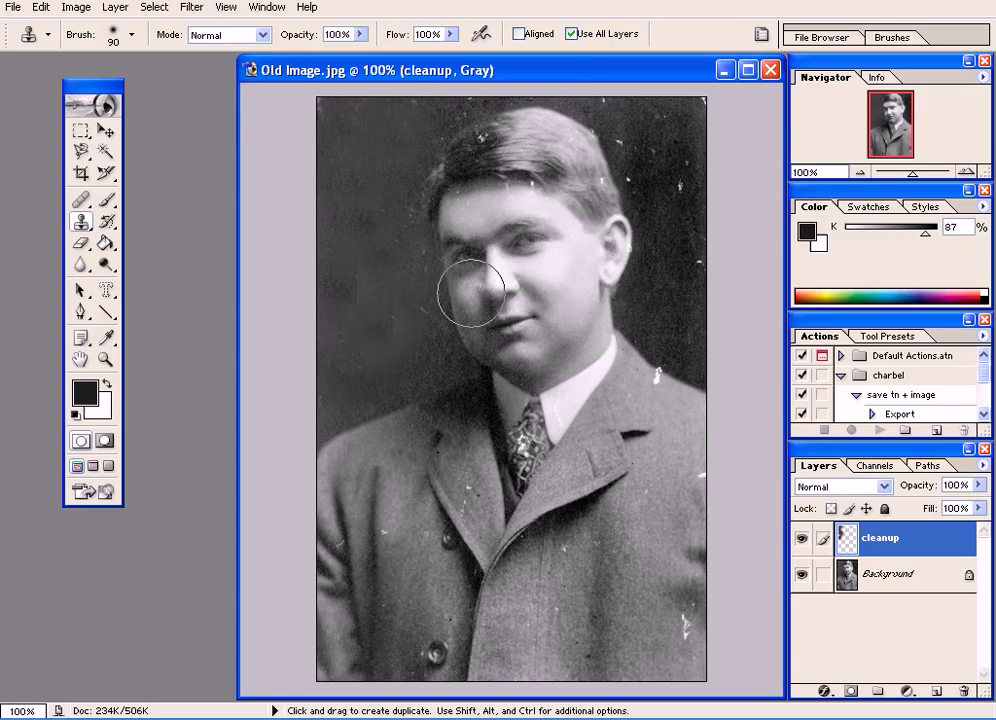
pyautogui.keyDown('alt'); pyautogui.click(363, 238); pyautogui.keyUp('alt')
pyautogui.click(387, 324)
pyautogui.keyDown('alt'); pyautogui.click(374, 172); pyautogui.keyUp('alt')
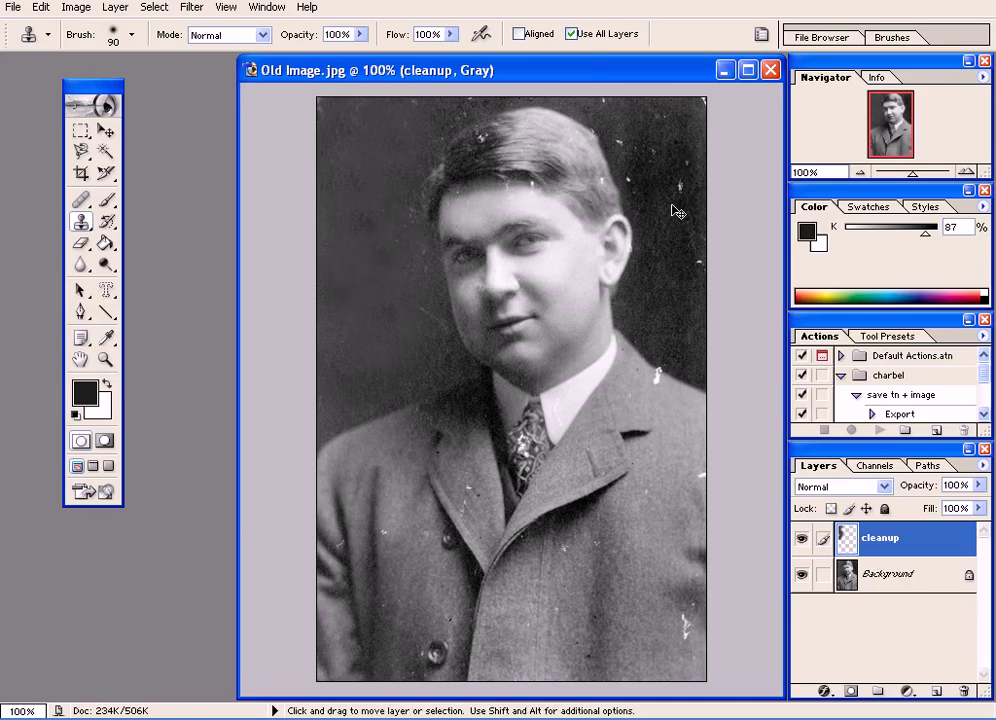
# Reduce the Clone Stamp brush to 50 and clone out the faint specks in the upper backdrop right of the head
pyautogui.hotkey('ctrl', '=')
pyautogui.hotkey('ctrl', '=')
pyautogui.moveTo(645, 189); pyautogui.dragTo(415, 596)
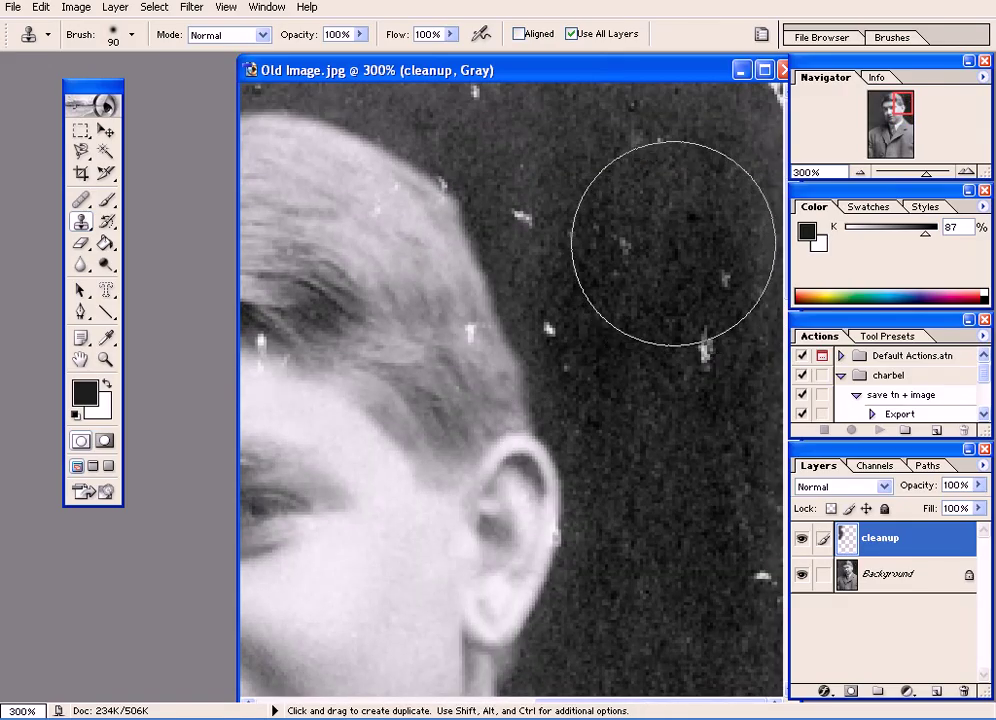
pyautogui.press('[')
pyautogui.press('[')
pyautogui.press('[')
pyautogui.press('[')
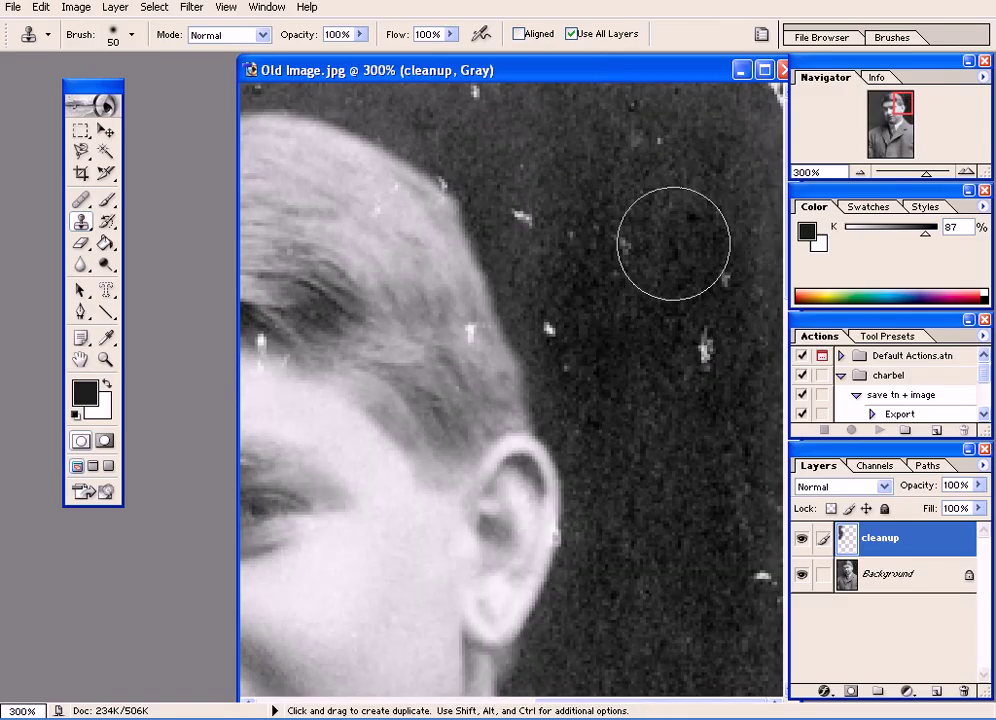
pyautogui.press('alt')
pyautogui.keyDown('alt'); pyautogui.click(730, 157); pyautogui.keyUp('alt')
pyautogui.moveTo(656, 196); pyautogui.dragTo(656, 240)
# Clone out the larger white marks in the backdrop between the head and the photo's right edge
pyautogui.press('alt')
pyautogui.keyDown('alt'); pyautogui.click(631, 170); pyautogui.keyUp('alt')
pyautogui.click(723, 279)
pyautogui.click(699, 349)
pyautogui.keyDown('alt'); pyautogui.click(653, 542); pyautogui.keyUp('alt')
pyautogui.click(588, 313)
# Reduce the brush to 30 and clone out the white speck in the backdrop beside the hair above the ear
pyautogui.keyDown('alt'); pyautogui.click(667, 265); pyautogui.keyUp('alt')
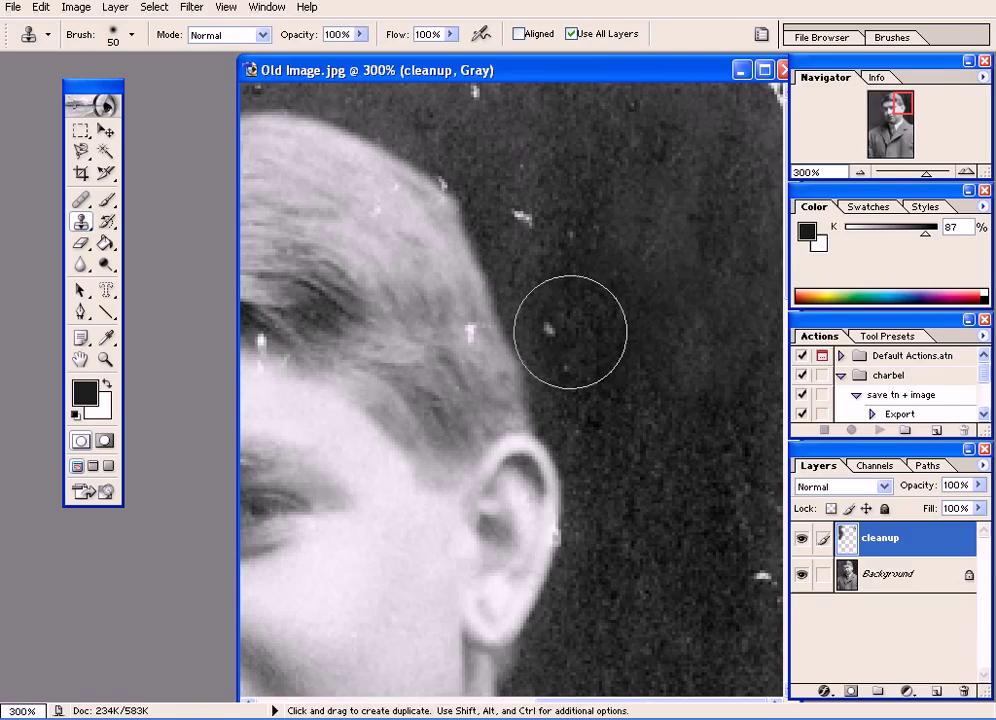
pyautogui.click(569, 325)
pyautogui.hotkey('ctrl', 'z')
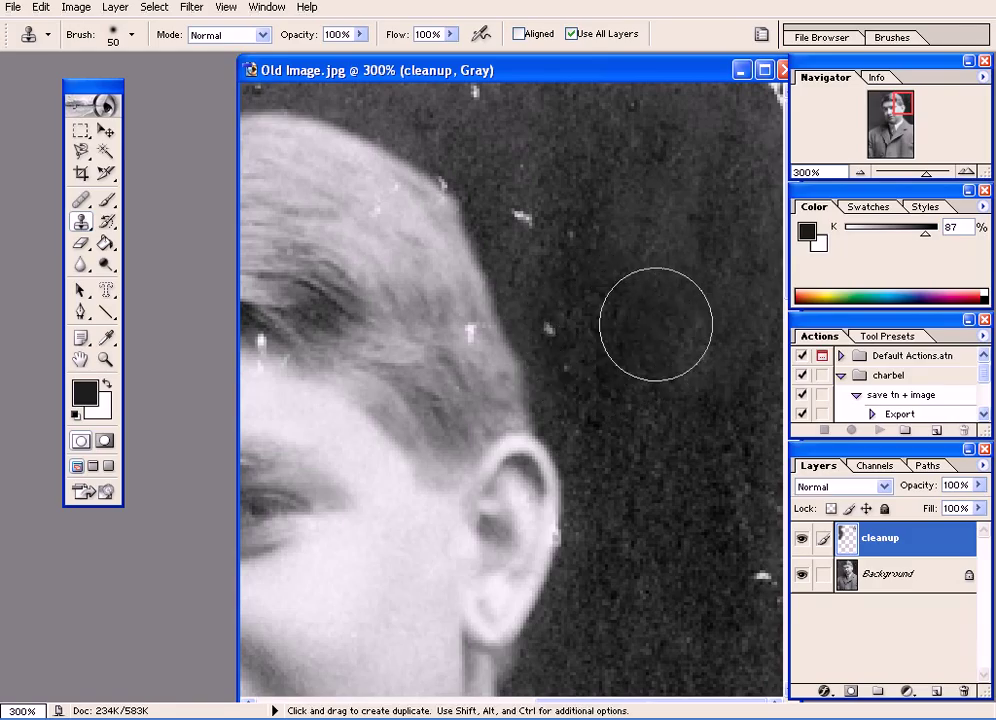
pyautogui.press('[')
pyautogui.press('[')
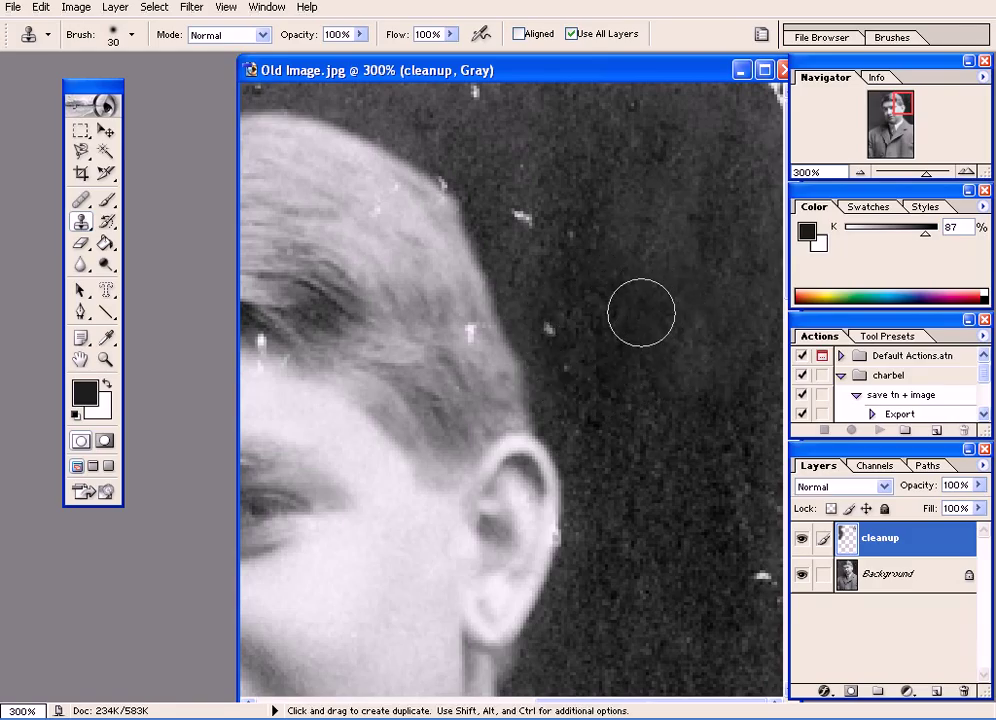
pyautogui.click(564, 329)
pyautogui.moveTo(564, 329); pyautogui.dragTo(545, 315)
# Clone out the white specks in the backdrop just above and right of the top of the hair
pyautogui.keyDown('alt'); pyautogui.click(581, 178); pyautogui.keyUp('alt')
pyautogui.moveTo(536, 224)
pyautogui.mouseDown()
pyautogui.moveTo(513, 167)
pyautogui.moveTo(582, 233)
pyautogui.mouseUp()
pyautogui.keyDown('alt'); pyautogui.click(543, 141); pyautogui.keyUp('alt')
pyautogui.moveTo(495, 117); pyautogui.dragTo(487, 113)
# Clone out the white damage in the photo's upper-right corner and the speck near the right edge at ear level
pyautogui.press('space')
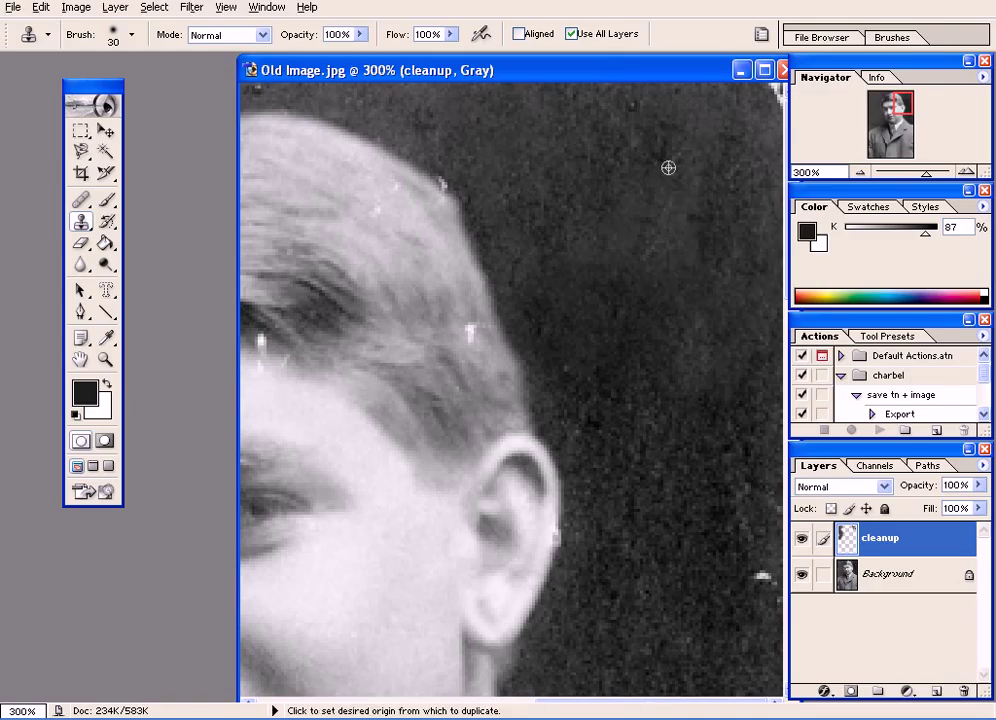
pyautogui.keyDown('alt'); pyautogui.click(667, 167); pyautogui.keyUp('alt')
pyautogui.moveTo(738, 113); pyautogui.dragTo(775, 103)
pyautogui.keyDown('alt'); pyautogui.click(707, 567); pyautogui.keyUp('alt')
pyautogui.moveTo(742, 567)
pyautogui.mouseDown()
pyautogui.moveTo(749, 578)
pyautogui.moveTo(759, 571)
pyautogui.mouseUp()
# Reduce the brush to 20 and clone dark hair over the cluster of white specks in the hair
pyautogui.press('space')
pyautogui.moveTo(480, 617)
pyautogui.mouseDown()
pyautogui.moveTo(558, 442)
pyautogui.moveTo(349, 209)
pyautogui.mouseUp()
pyautogui.moveTo(450, 680)
pyautogui.mouseDown()
pyautogui.moveTo(522, 422)
pyautogui.moveTo(555, 397)
pyautogui.mouseUp()
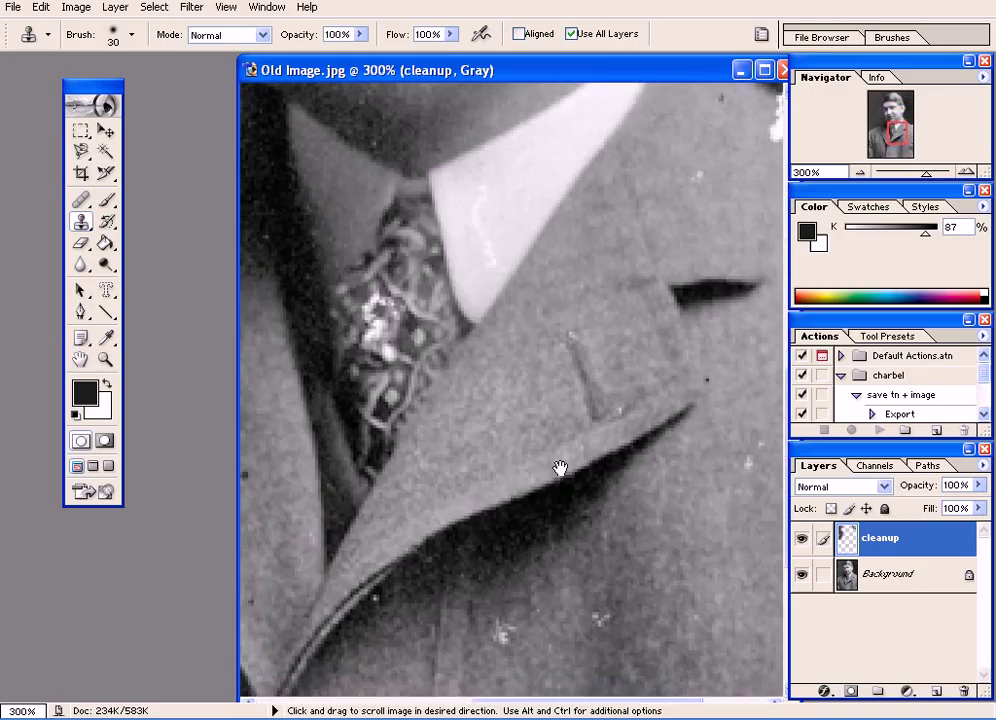
pyautogui.moveTo(300, 560); pyautogui.dragTo(622, 380)
pyautogui.moveTo(485, 643)
pyautogui.mouseDown()
pyautogui.moveTo(485, 477)
pyautogui.moveTo(511, 457)
pyautogui.mouseUp()
pyautogui.scroll(10, 485, 477)
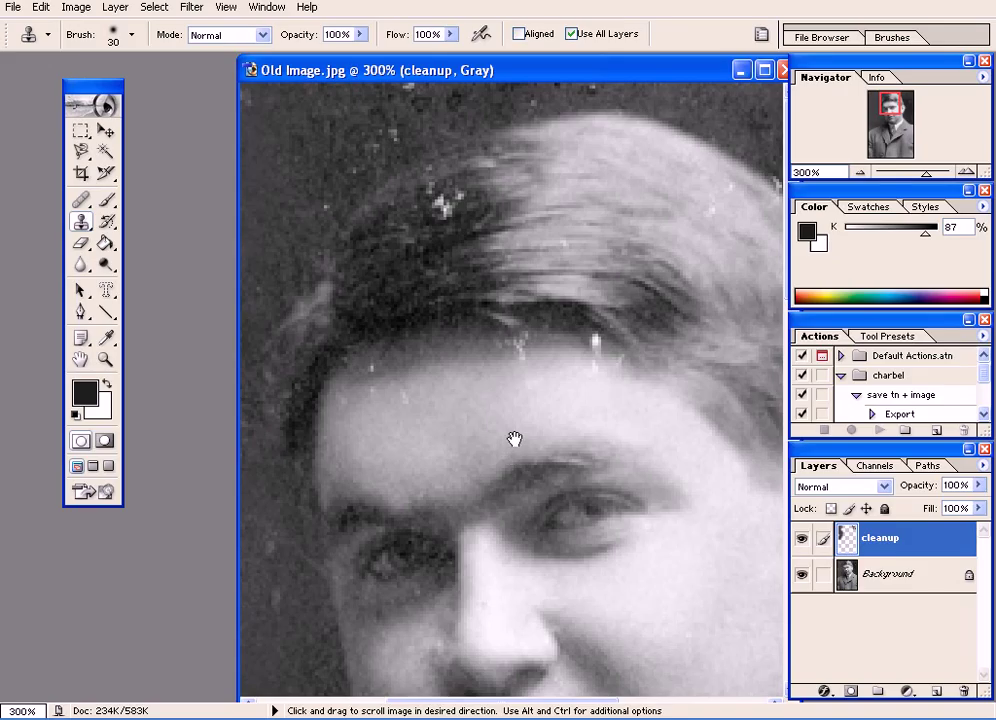
pyautogui.hotkey('ctrl', '+')
pyautogui.hotkey('ctrl', '+')
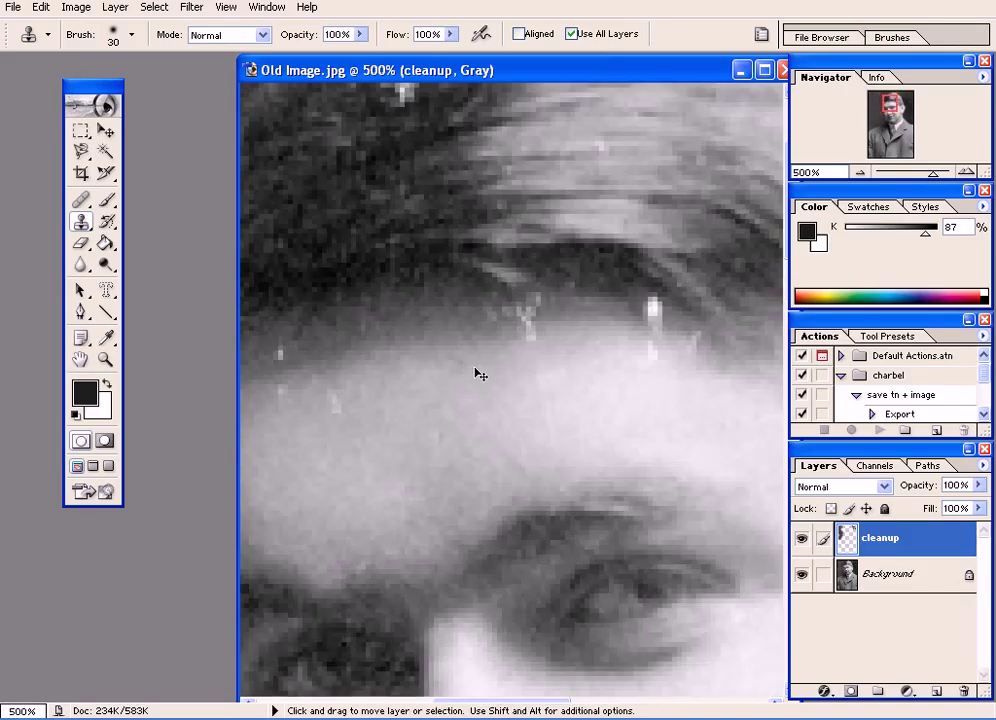
pyautogui.moveTo(476, 331); pyautogui.dragTo(557, 600)
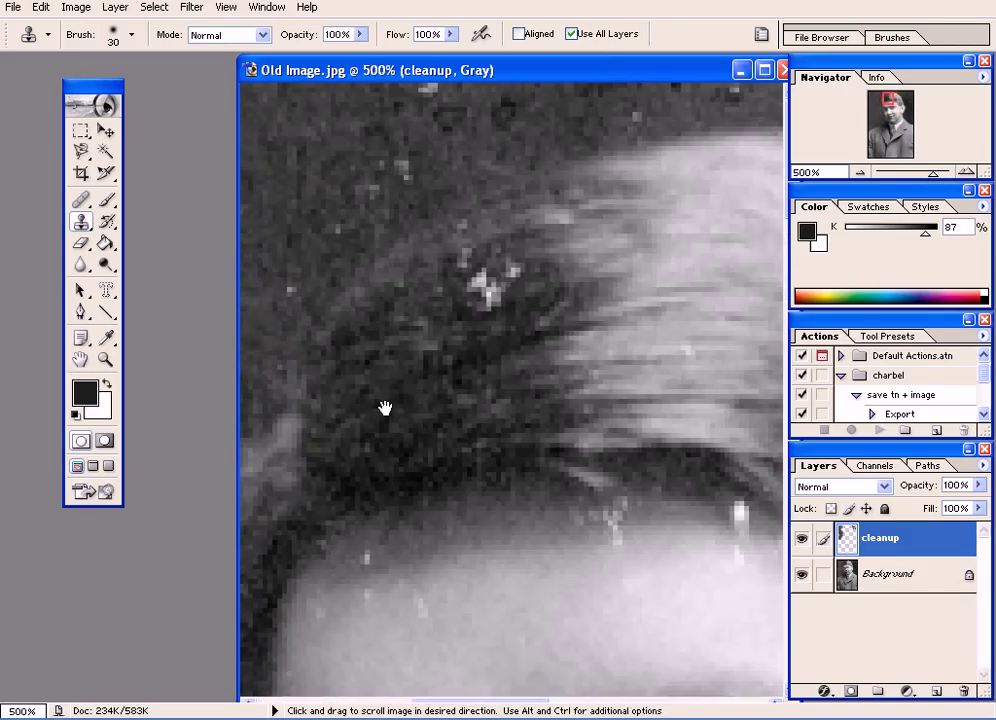
pyautogui.press('[')
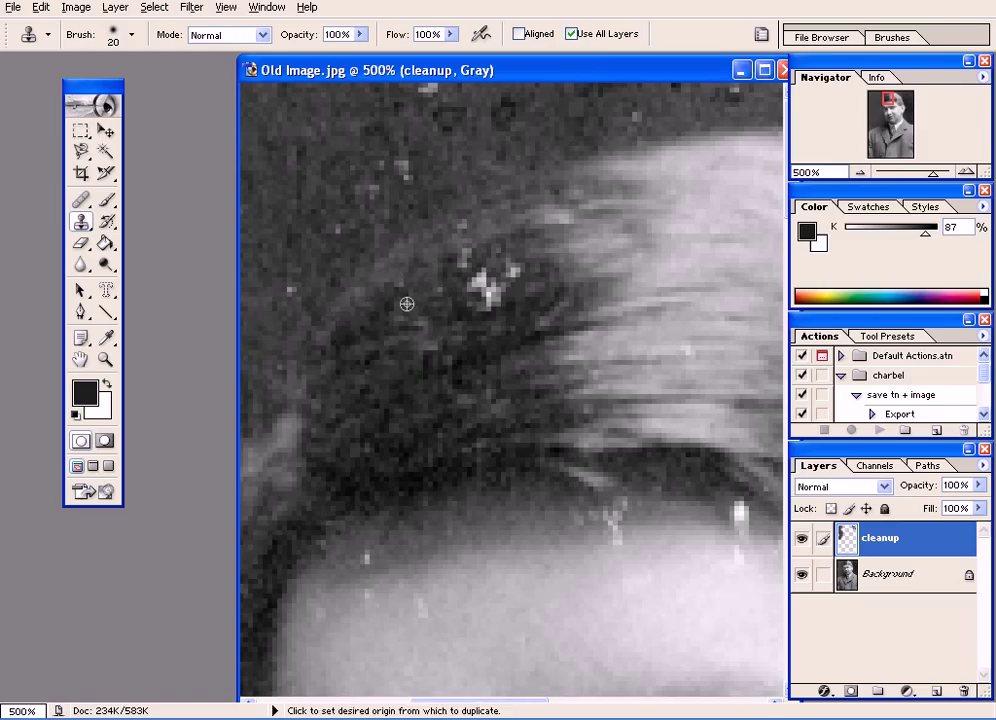
pyautogui.keyDown('alt'); pyautogui.click(407, 303); pyautogui.keyUp('alt')
pyautogui.click(478, 285)
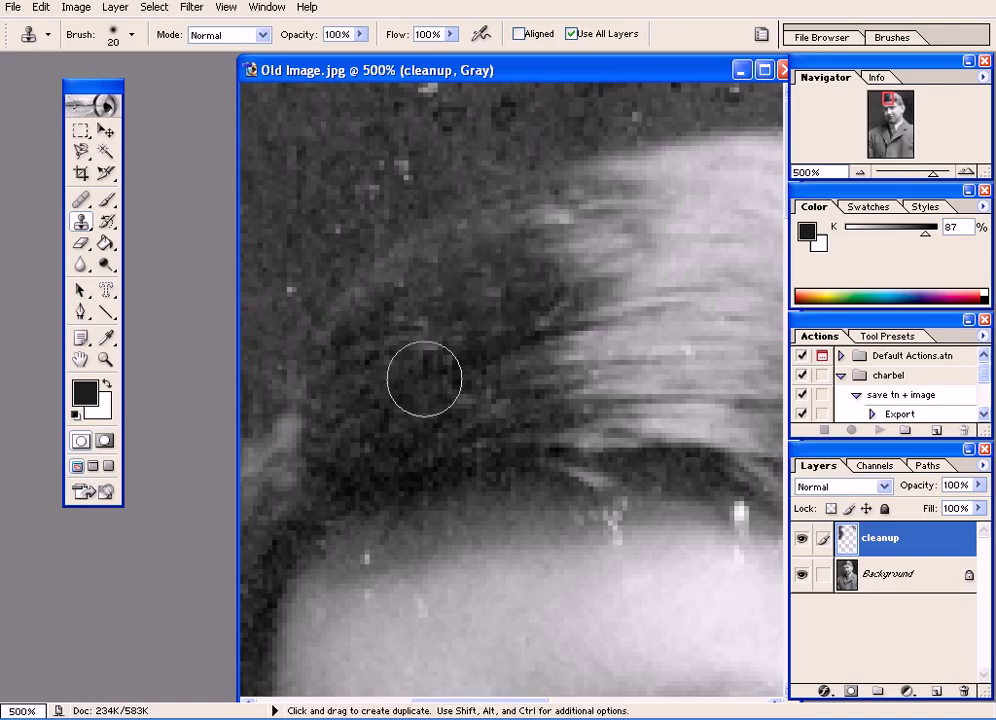
# Reduce the brush to 9 and clone out the small white speck at the left end of the hairline
pyautogui.hotkey('ctrl', '-')
pyautogui.hotkey('ctrl', '-')
pyautogui.hotkey('ctrl', '-')
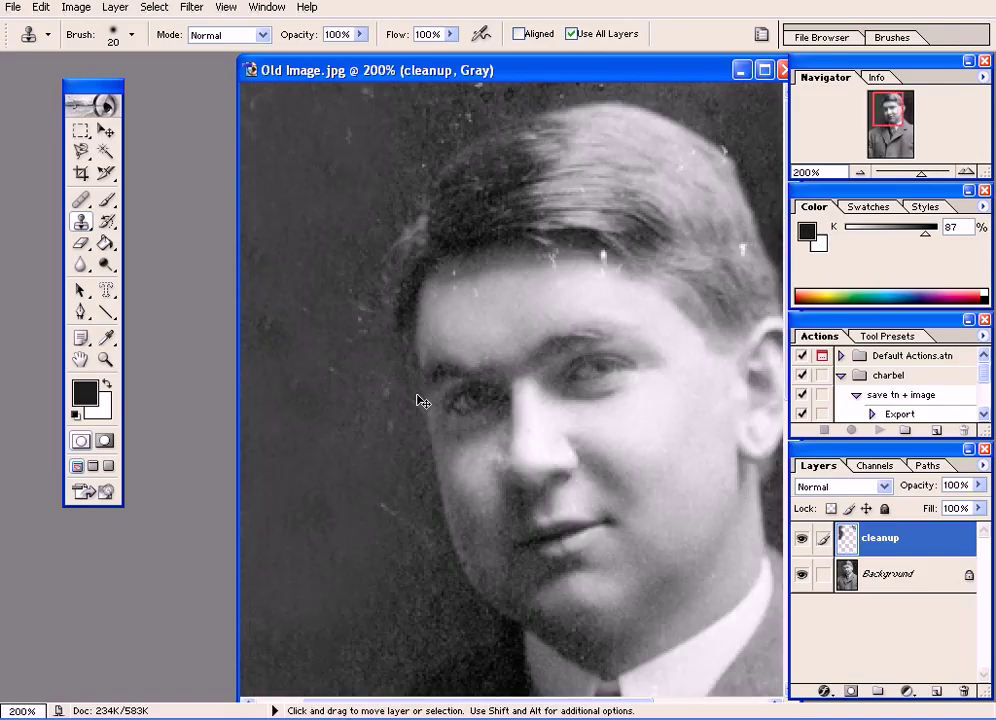
pyautogui.hotkey('ctrl', '+')
pyautogui.hotkey('ctrl', '+')
pyautogui.hotkey('ctrl', '+')
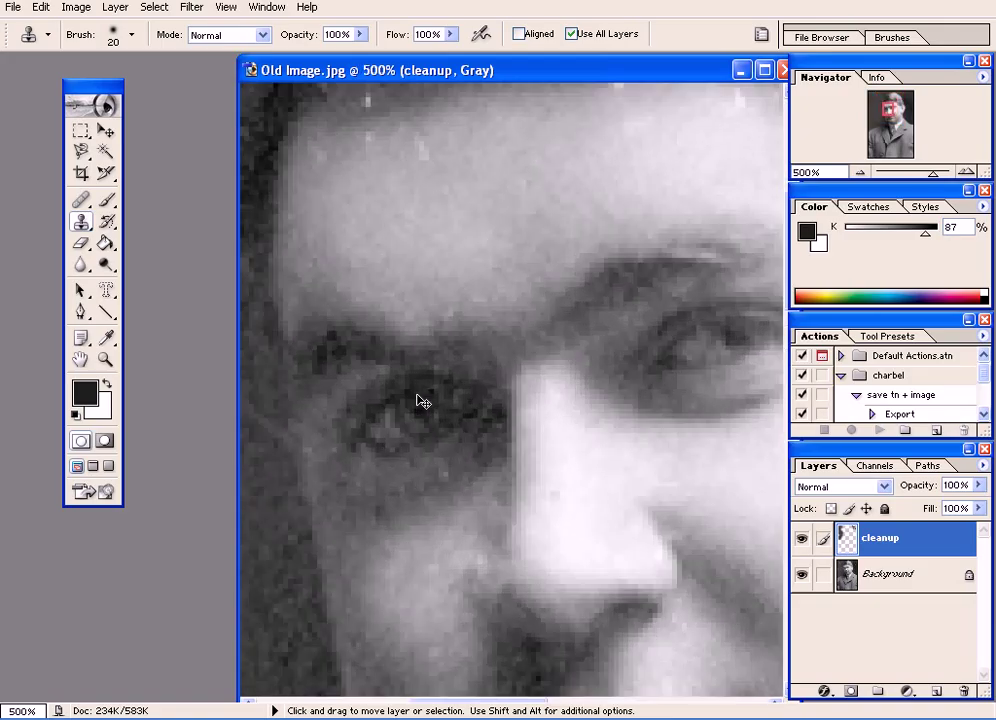
pyautogui.moveTo(471, 233); pyautogui.dragTo(507, 443)
pyautogui.hotkey('ctrl', '+')
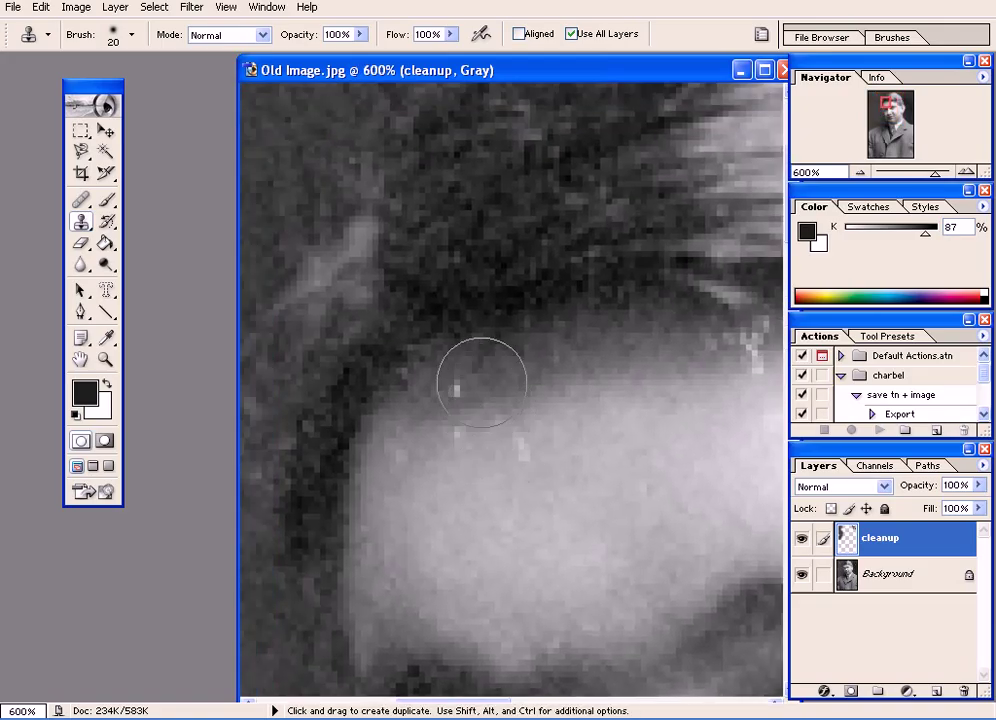
pyautogui.press('[')
pyautogui.press('[')
pyautogui.press('alt')
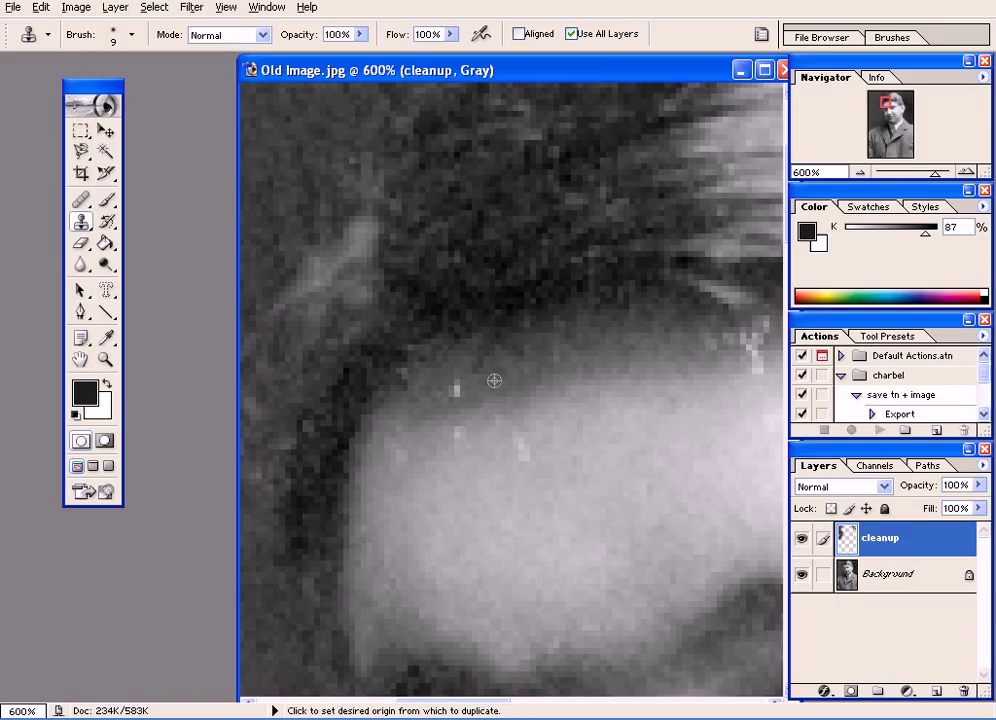
pyautogui.keyDown('alt'); pyautogui.click(433, 385); pyautogui.keyUp('alt')
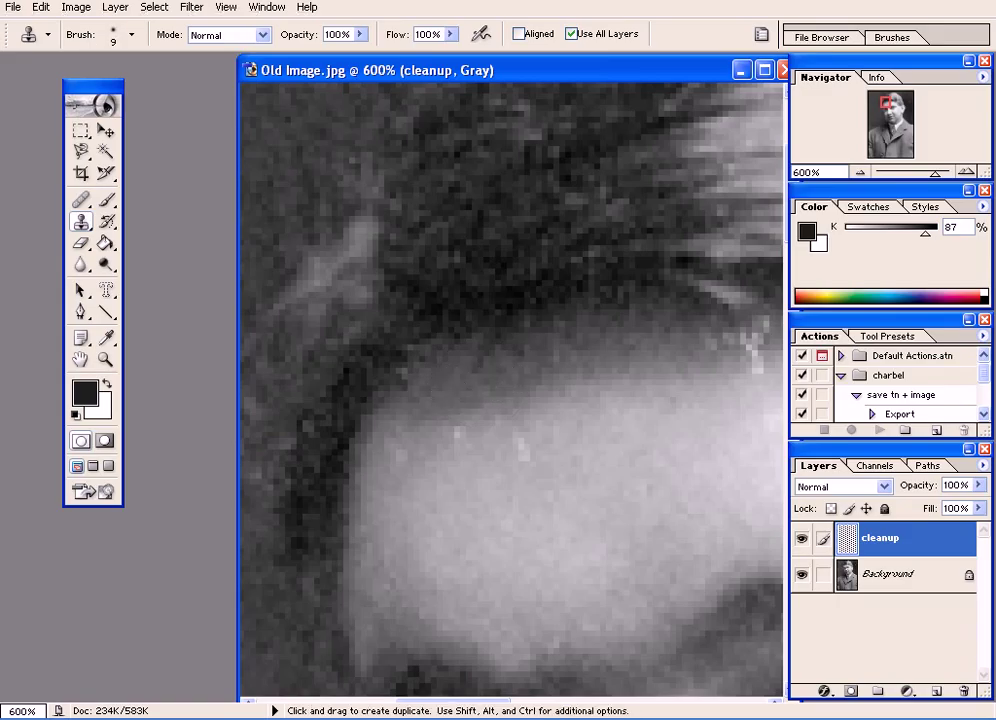
# Clone nearby skin over the light specks on the forehead just below the left hairline
pyautogui.press('alt')
pyautogui.keyDown('alt'); pyautogui.click(440, 441); pyautogui.keyUp('alt')
pyautogui.click(461, 437)
pyautogui.keyDown('alt'); pyautogui.click(555, 440); pyautogui.keyUp('alt')
pyautogui.click(522, 445)
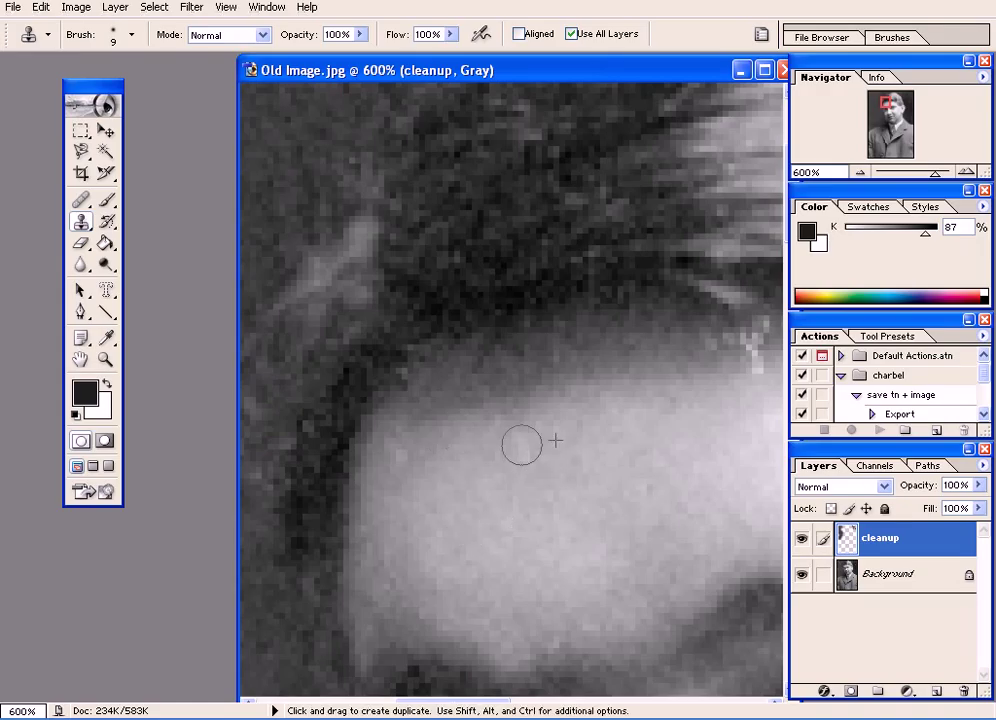
pyautogui.keyDown('alt'); pyautogui.click(388, 456); pyautogui.keyUp('alt')
# Clone surrounding skin over the branching light marks at the hairline above the middle of the forehead
pyautogui.press('space')
pyautogui.moveTo(589, 493)
pyautogui.mouseDown()
pyautogui.moveTo(340, 591)
pyautogui.moveTo(434, 511)
pyautogui.mouseUp()
pyautogui.hotkey('ctrl', '+')
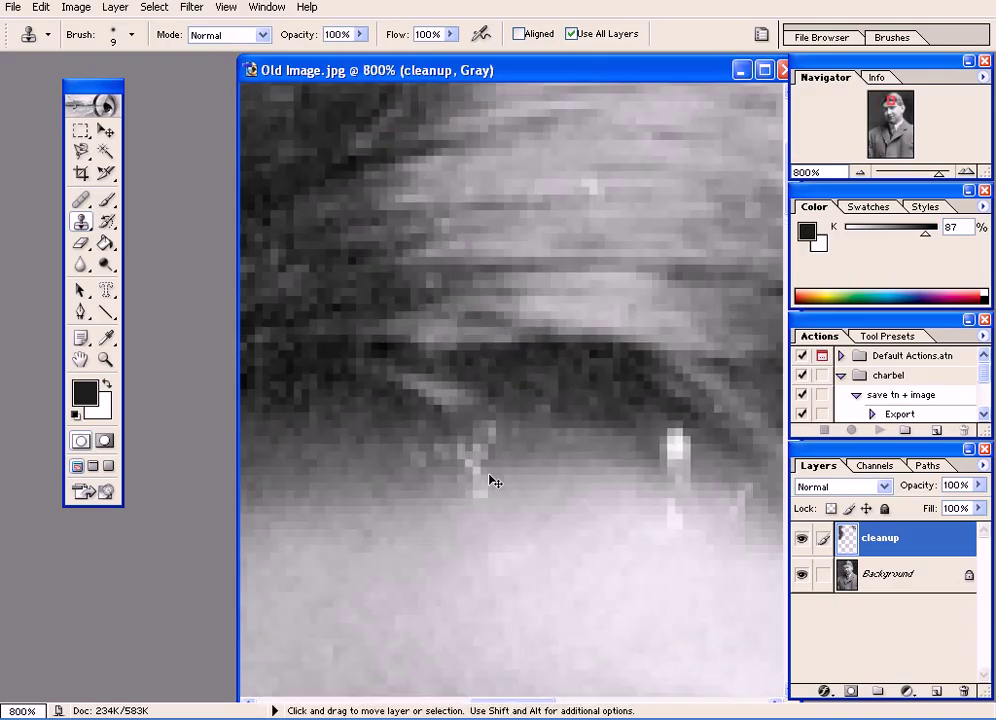
pyautogui.keyDown('alt'); pyautogui.click(382, 455); pyautogui.keyUp('alt')
pyautogui.click(445, 457)
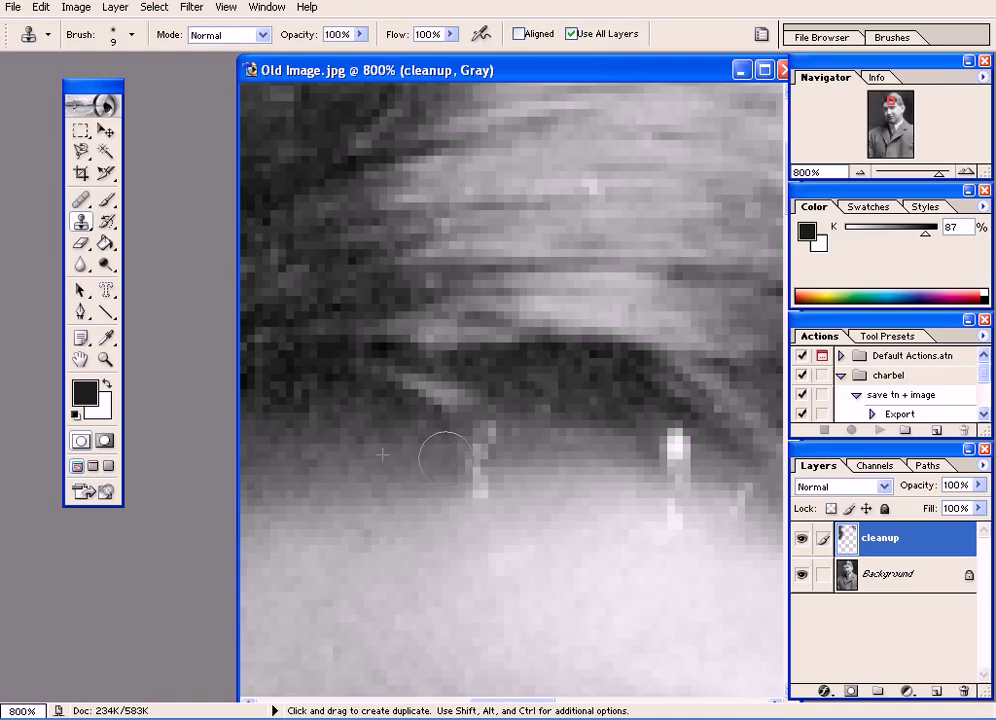
pyautogui.keyDown('alt'); pyautogui.click(518, 466); pyautogui.keyUp('alt')
pyautogui.click(486, 465)
pyautogui.keyDown('alt'); pyautogui.click(520, 478); pyautogui.keyUp('alt')
pyautogui.click(477, 491)
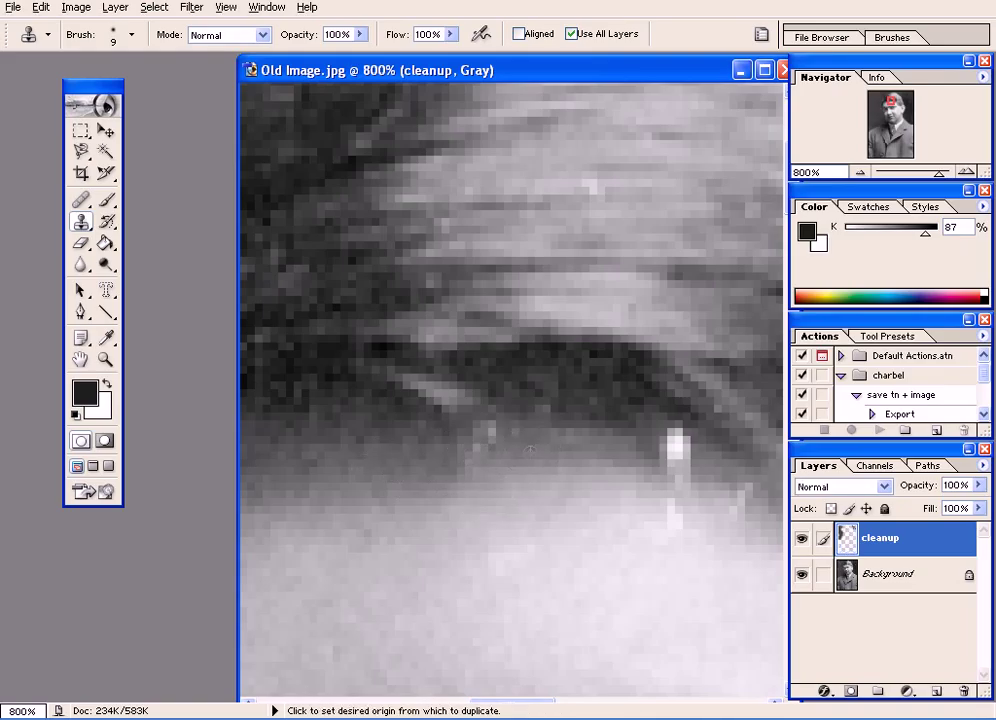
pyautogui.keyDown('alt'); pyautogui.click(442, 437); pyautogui.keyUp('alt')
pyautogui.click(491, 436)
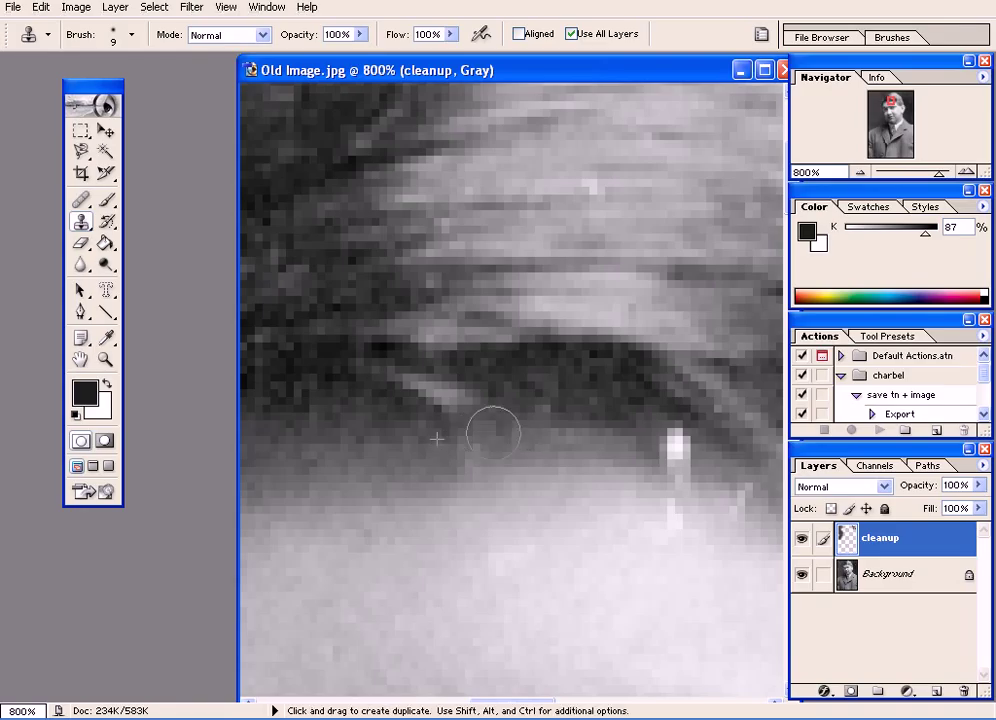
pyautogui.hotkey('ctrl', 'z')
# Clone skin from the right over the last light speck at the mid-forehead hairline
pyautogui.keyDown('alt'); pyautogui.click(544, 440); pyautogui.keyUp('alt')
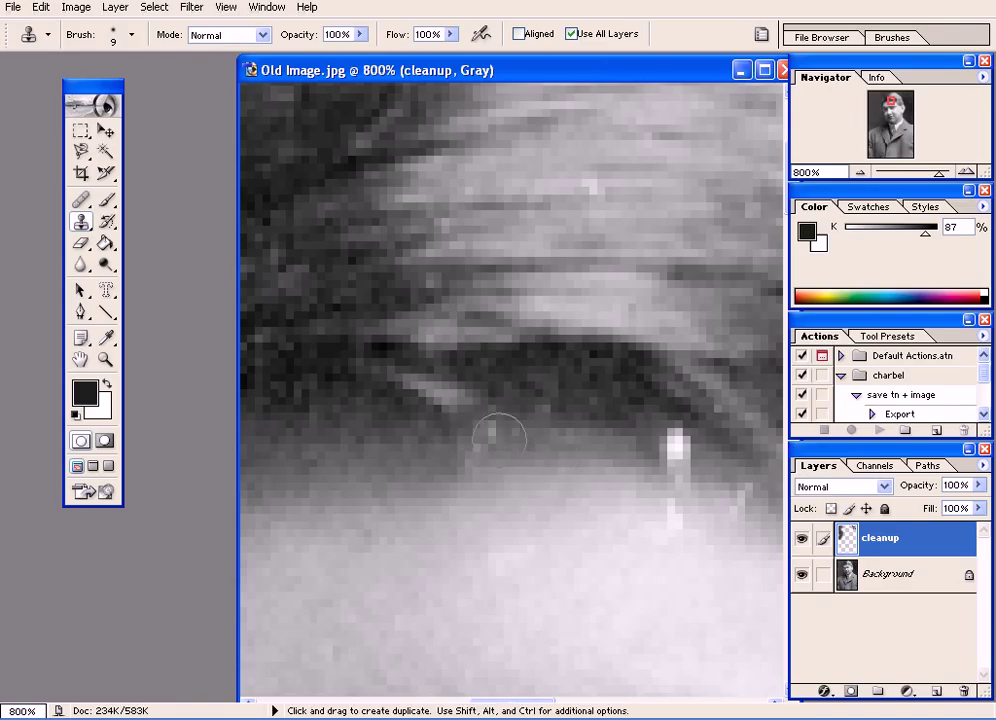
pyautogui.moveTo(582, 478); pyautogui.dragTo(446, 457)
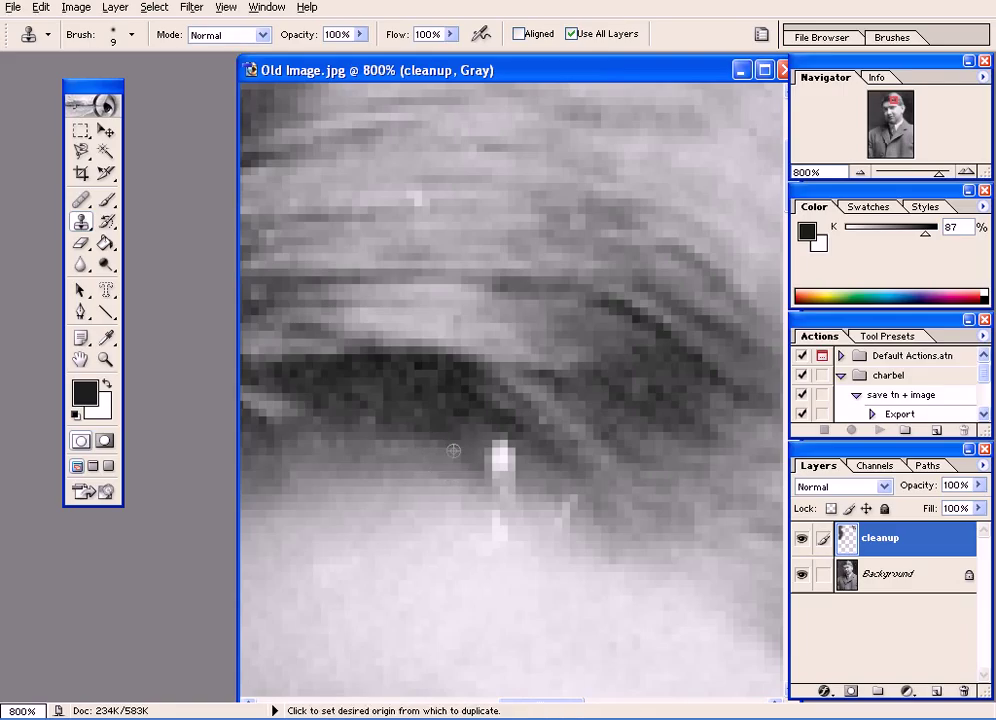
# Clone matching hair and skin over the vertical white mark where the dark hairline meets the forehead
pyautogui.keyDown('alt'); pyautogui.click(465, 446); pyautogui.keyUp('alt')
pyautogui.click(493, 460)
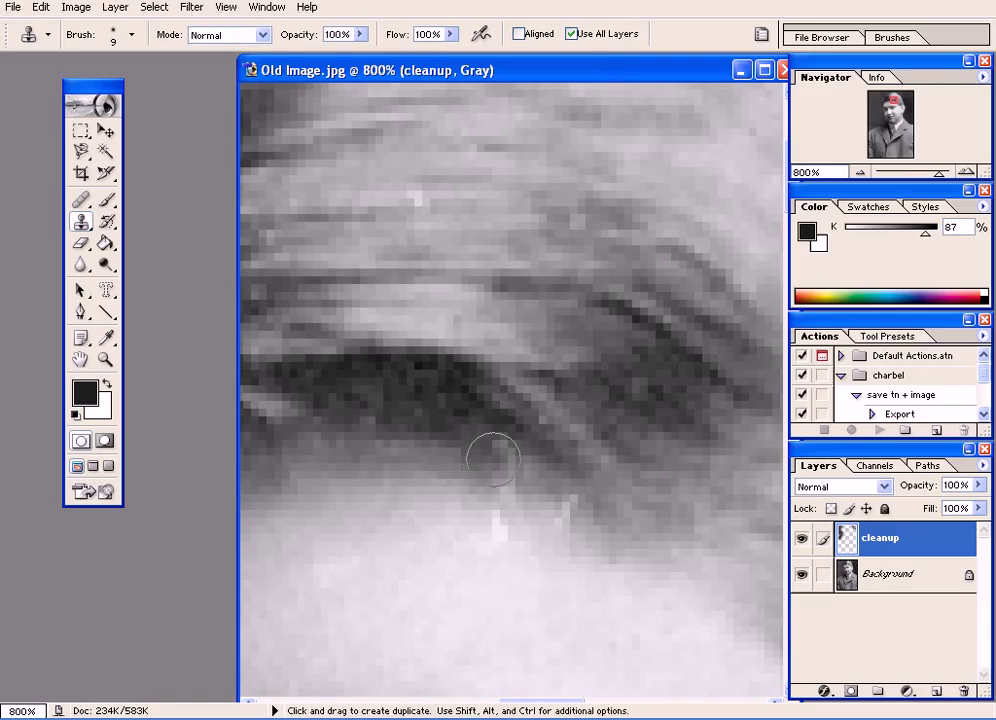
pyautogui.keyDown('alt'); pyautogui.click(441, 457); pyautogui.keyUp('alt')
pyautogui.keyDown('alt'); pyautogui.click(442, 522); pyautogui.keyUp('alt')
pyautogui.click(495, 527)
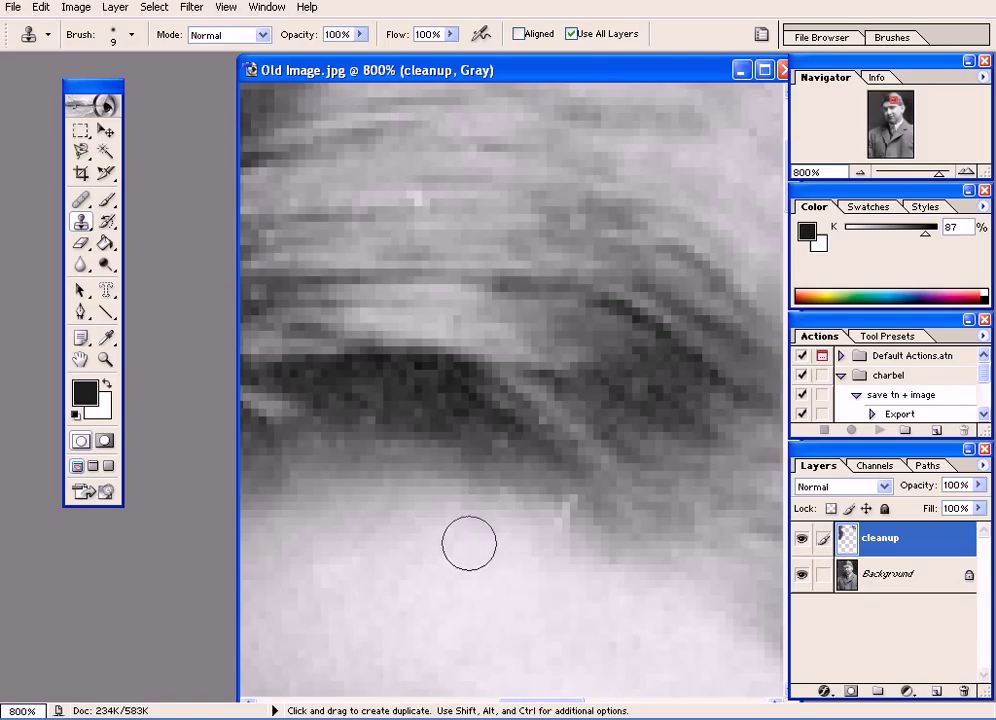
# Clone neighbouring skin over the uneven patch on the forehead below the dark fringe
pyautogui.keyDown('alt'); pyautogui.click(277, 568); pyautogui.keyUp('alt')
pyautogui.click(323, 567)
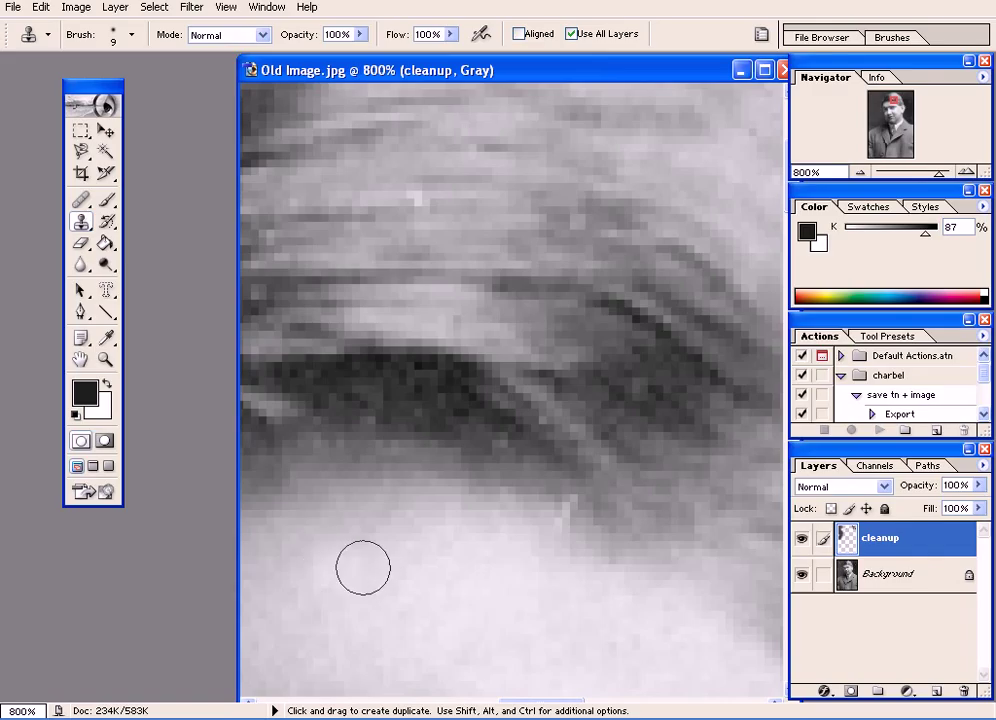
pyautogui.hotkey('ctrl', '-')
pyautogui.hotkey('ctrl', '-')
pyautogui.hotkey('ctrl', '-')
pyautogui.hotkey('ctrl', '-')
pyautogui.hotkey('ctrl', '+')
pyautogui.hotkey('ctrl', '+')
pyautogui.hotkey('ctrl', '+')
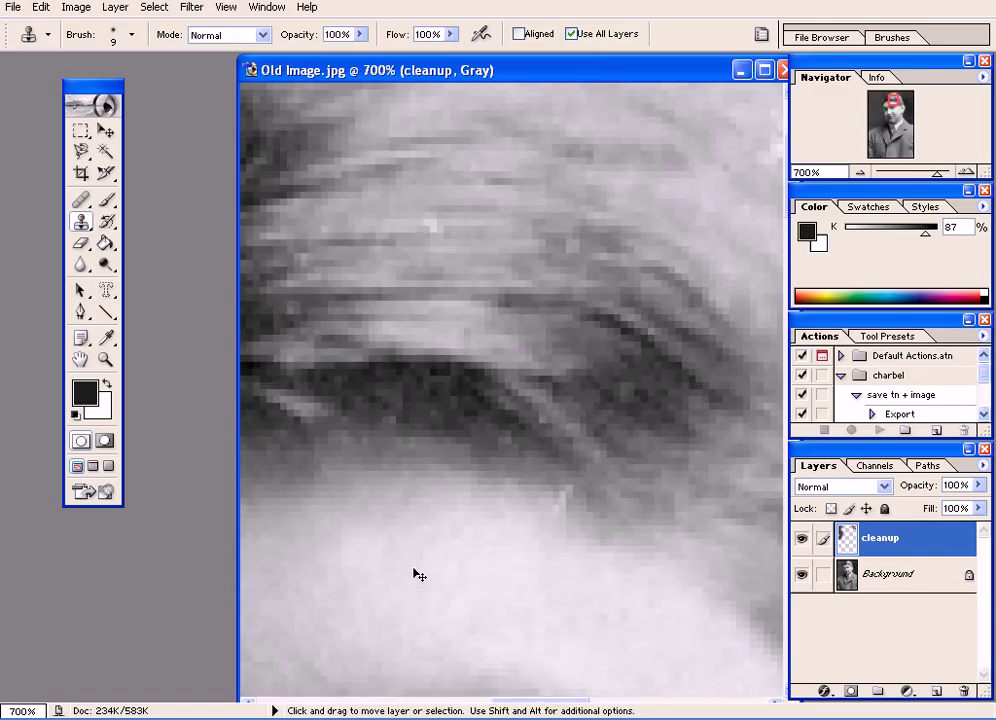
pyautogui.keyDown('alt'); pyautogui.click(424, 558); pyautogui.keyUp('alt')
pyautogui.moveTo(350, 562); pyautogui.dragTo(384, 560)
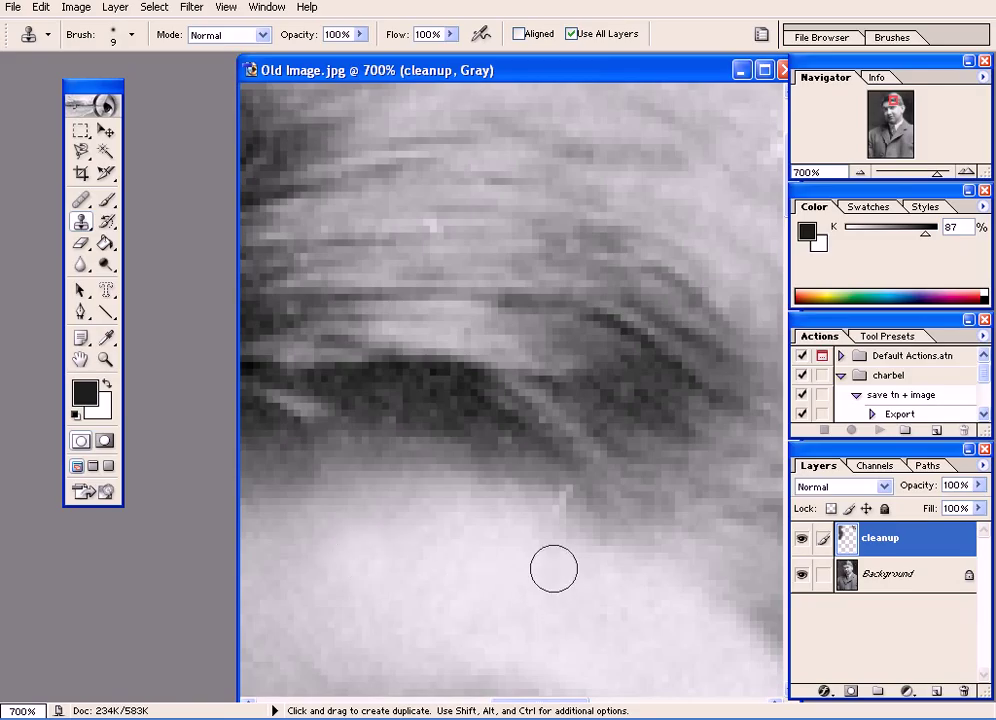
pyautogui.click(360, 549)
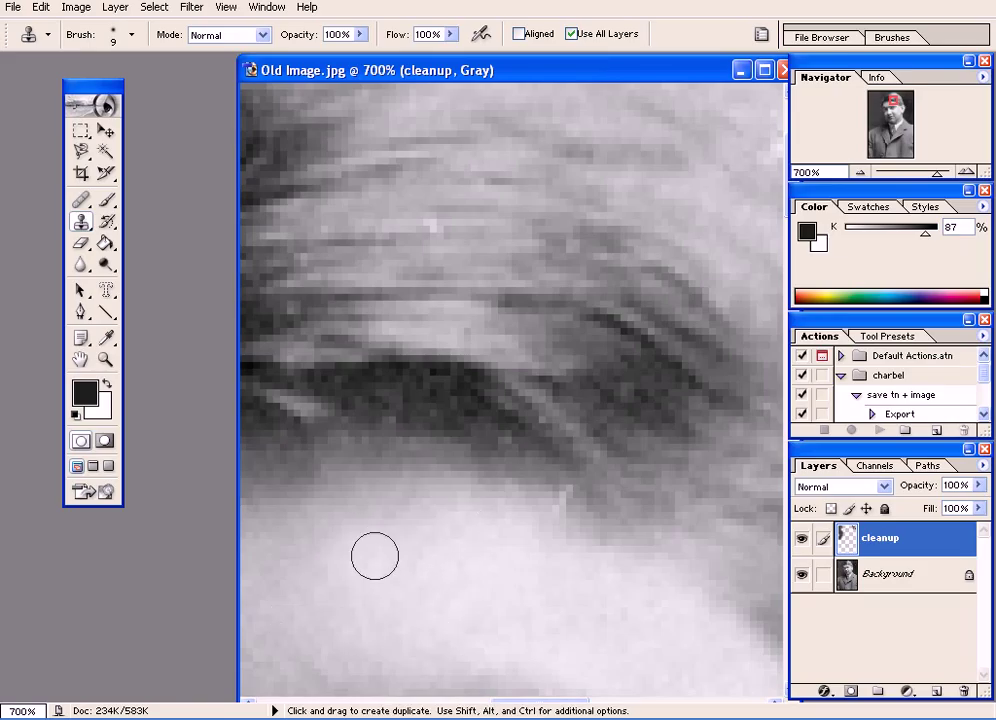
# Blend cloned skin over the forehead patch at 50% opacity, and restore the Clone Stamp opacity to 100%
pyautogui.write('50')
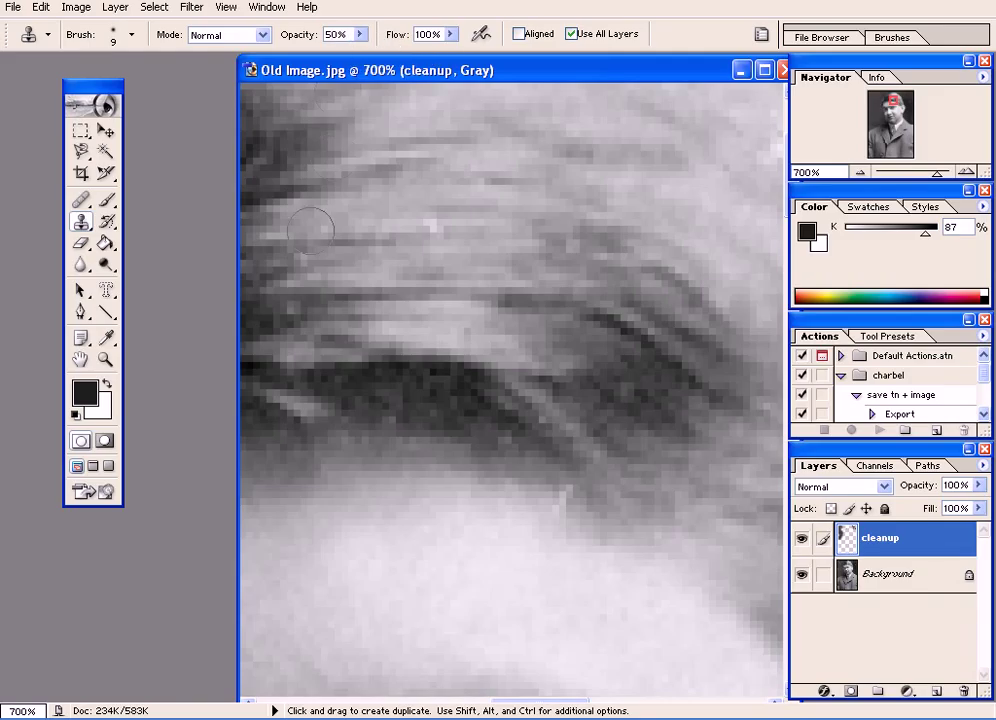
pyautogui.press('alt')
pyautogui.keyDown('alt'); pyautogui.click(302, 552); pyautogui.keyUp('alt')
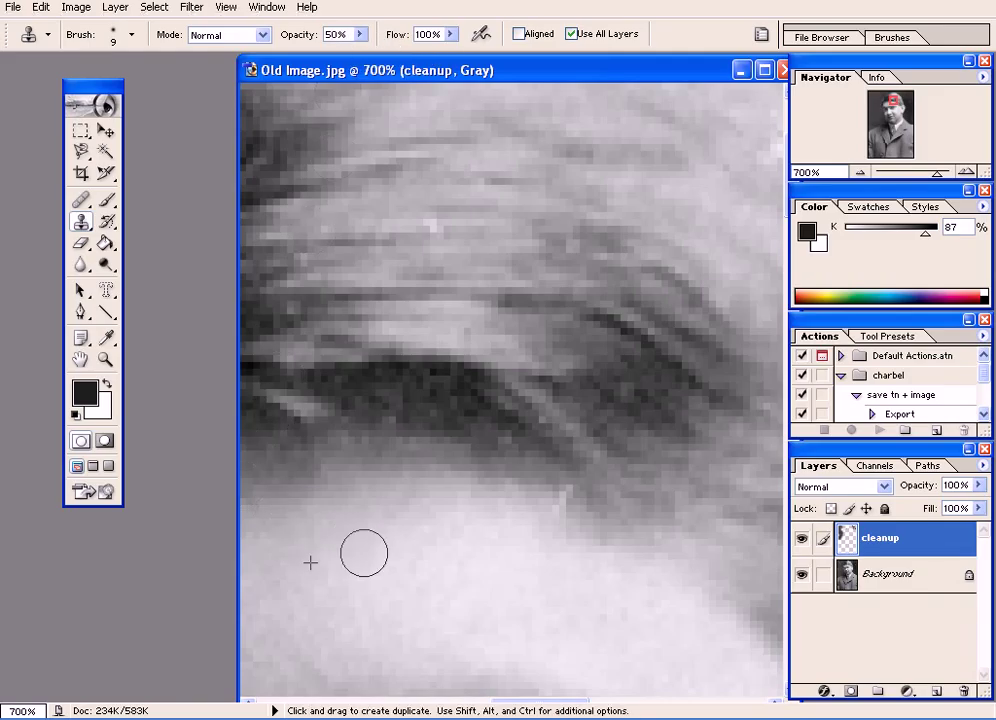
pyautogui.click(360, 34)
pyautogui.click(673, 33)
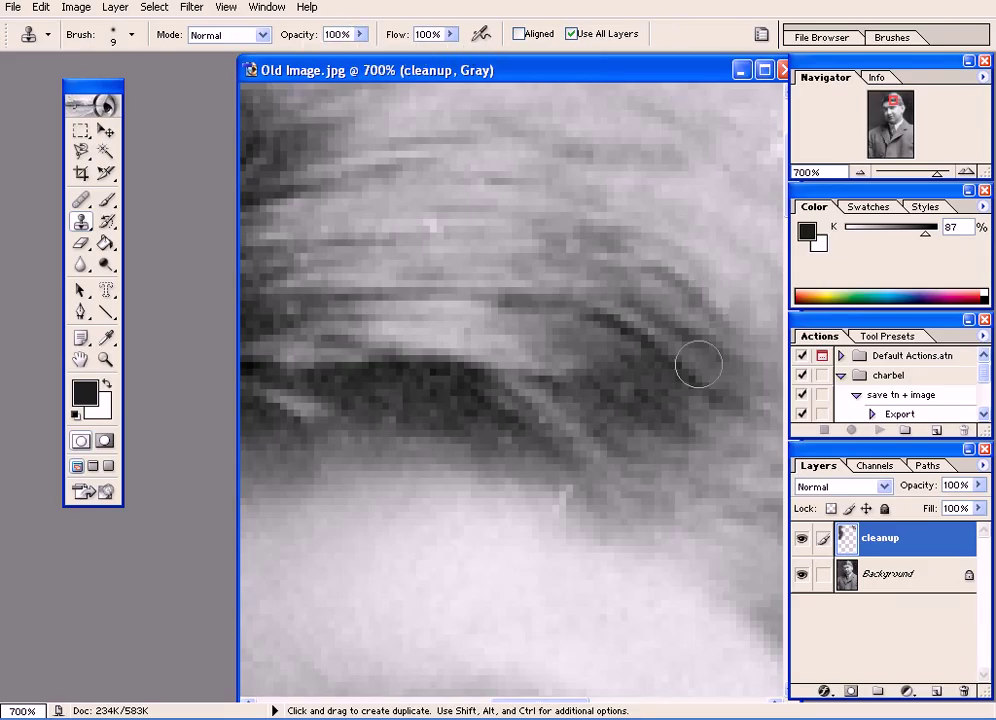
# Clone out the light specks at the hairline, in the hair and in the dark background just above the head
pyautogui.press('alt')
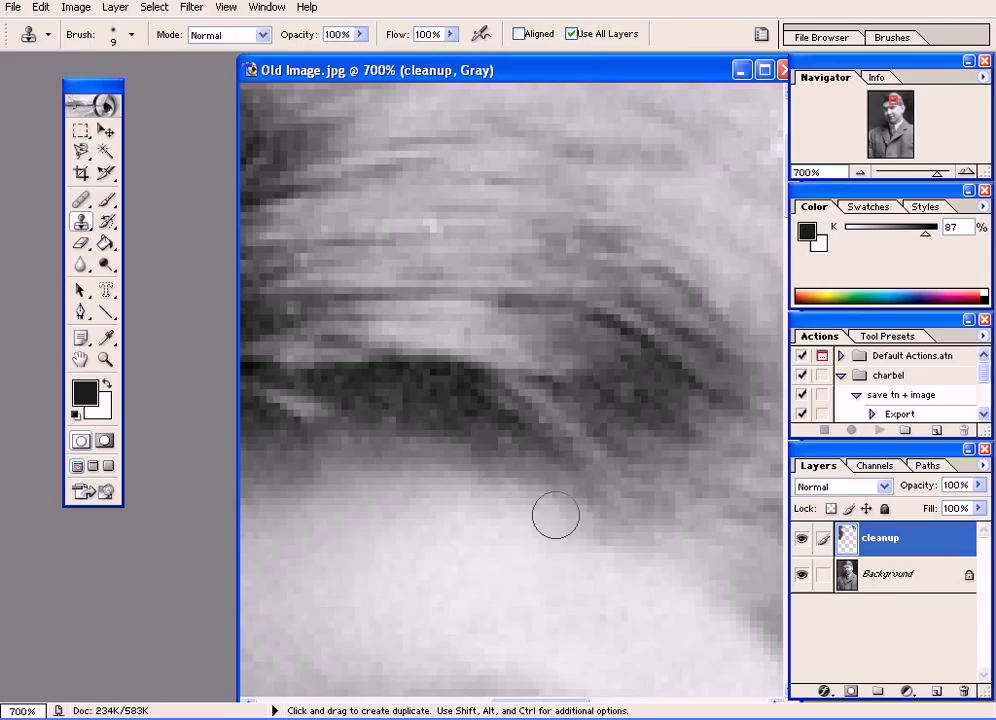
pyautogui.moveTo(602, 468)
pyautogui.mouseDown()
pyautogui.moveTo(682, 616)
pyautogui.moveTo(560, 387)
pyautogui.moveTo(731, 556)
pyautogui.moveTo(606, 622)
pyautogui.mouseUp()
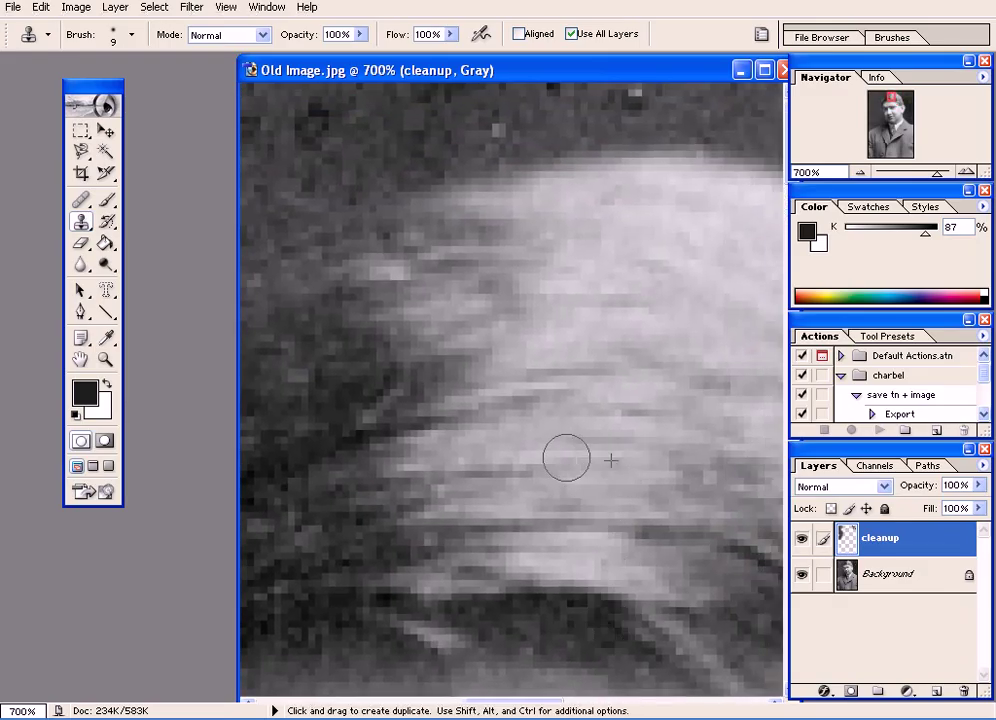
pyautogui.moveTo(585, 389)
pyautogui.mouseDown()
pyautogui.moveTo(696, 563)
pyautogui.moveTo(526, 560)
pyautogui.mouseUp()
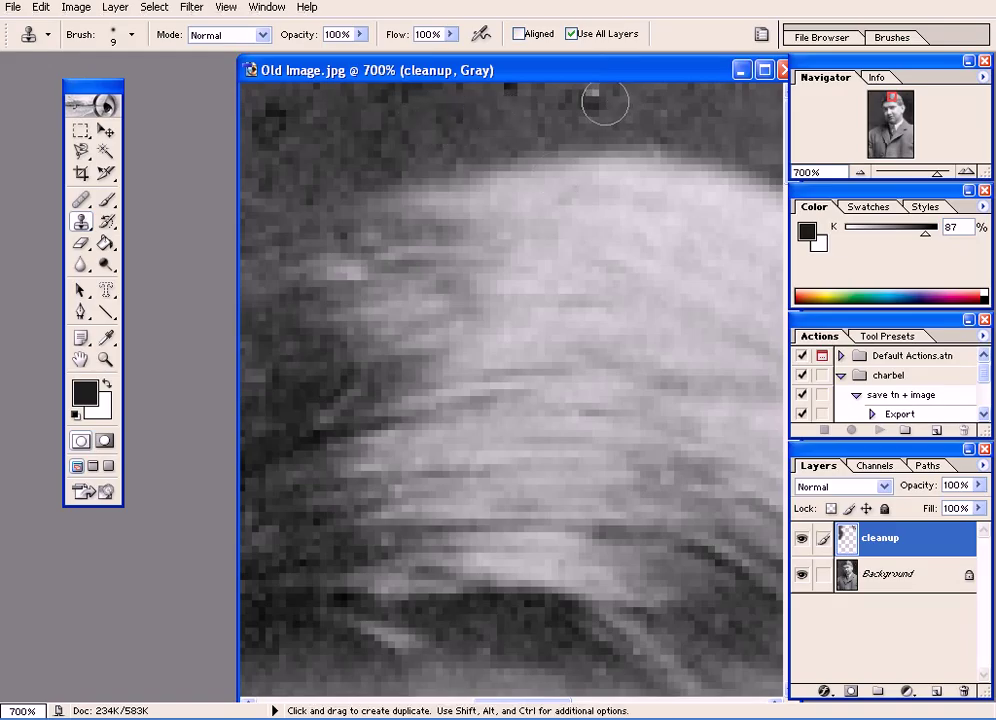
# Clone clean dark background over the light specks in the area to the left of and above the hair
pyautogui.hotkey('ctrl', '-')
pyautogui.hotkey('ctrl', '-')
pyautogui.hotkey('ctrl', '-')
pyautogui.hotkey('ctrl', '-')
pyautogui.hotkey('ctrl', '-')
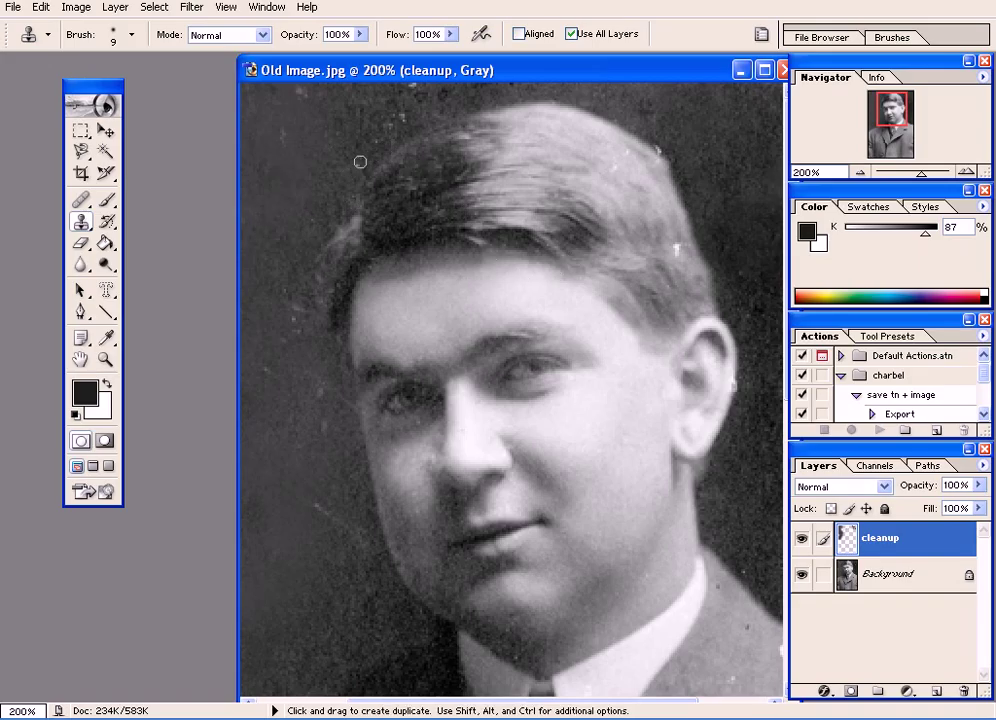
pyautogui.hotkey('ctrl', '+')
pyautogui.hotkey('ctrl', '+')
pyautogui.hotkey('ctrl', '+')
pyautogui.moveTo(371, 151)
pyautogui.mouseDown()
pyautogui.moveTo(526, 479)
pyautogui.moveTo(536, 481)
pyautogui.mouseUp()
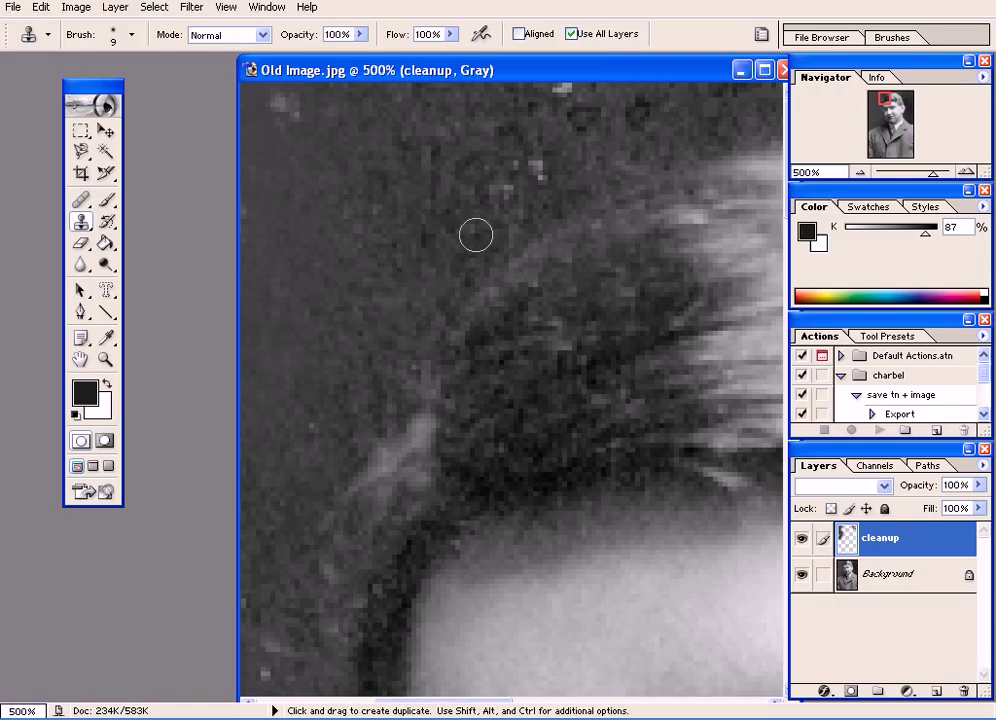
pyautogui.keyDown('alt'); pyautogui.click(576, 156); pyautogui.keyUp('alt')
pyautogui.moveTo(544, 164); pyautogui.dragTo(509, 182)
pyautogui.keyDown('alt'); pyautogui.click(552, 173); pyautogui.keyUp('alt')
pyautogui.keyDown('alt'); pyautogui.click(528, 97); pyautogui.keyUp('alt')
pyautogui.click(567, 88)
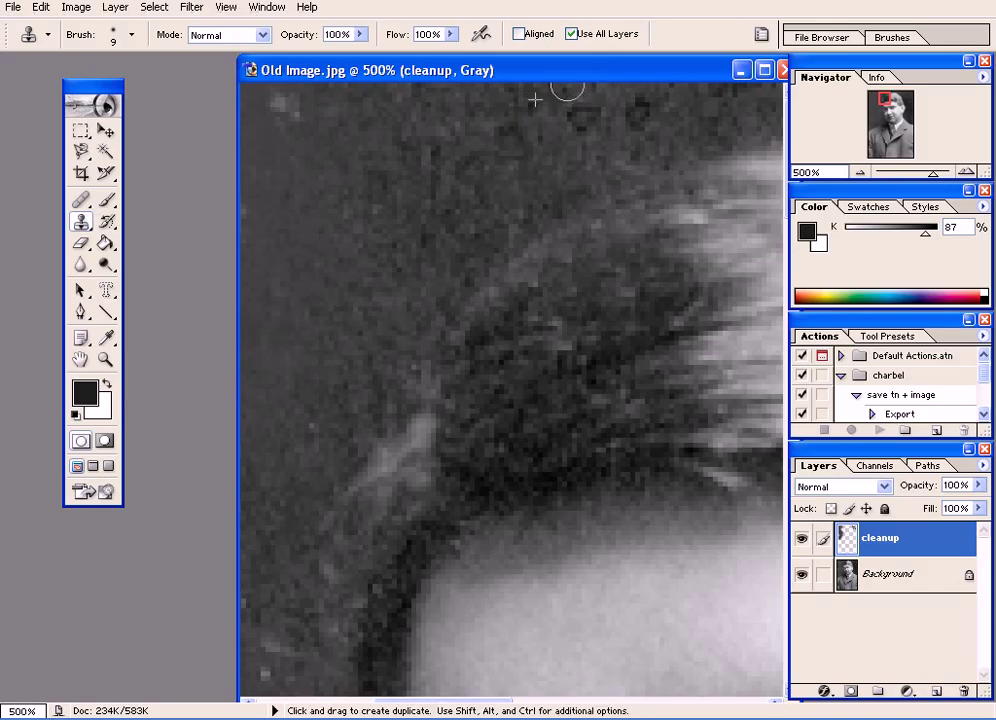
pyautogui.click(284, 105)
# Try to clone nearby hair over the white mark above the ear, and undo the attempts
pyautogui.moveTo(347, 150); pyautogui.dragTo(261, 345)
pyautogui.keyDown('alt'); pyautogui.click(507, 502); pyautogui.keyUp('alt')
pyautogui.moveTo(536, 502); pyautogui.dragTo(536, 494)
pyautogui.hotkey('ctrl', 'z')
pyautogui.keyDown('alt'); pyautogui.click(538, 459); pyautogui.keyUp('alt')
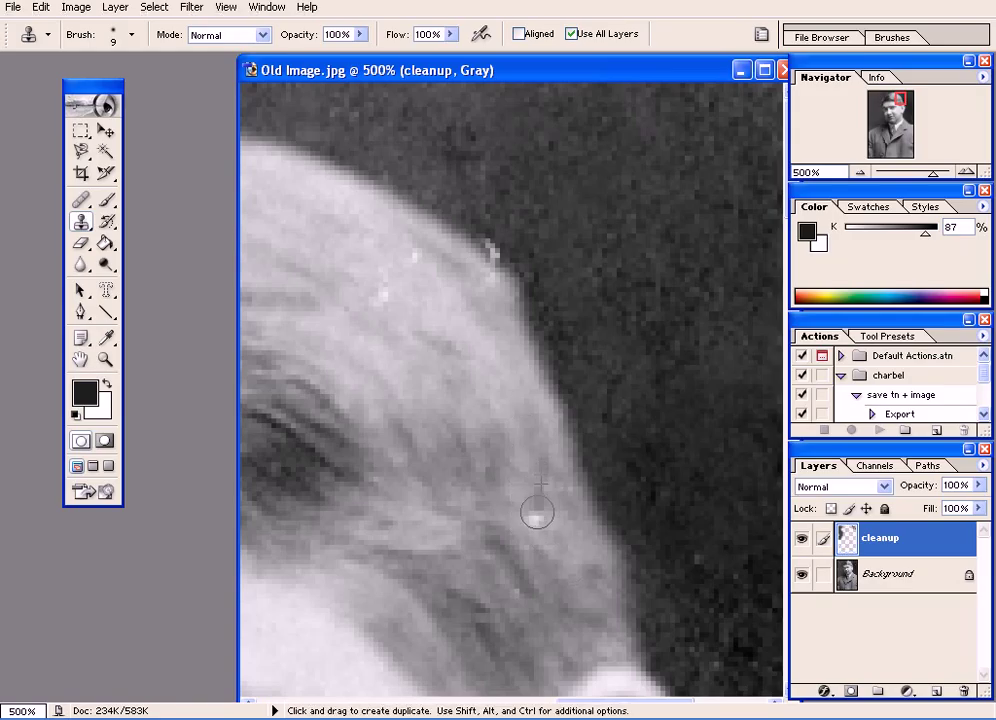
pyautogui.press('z')
pyautogui.hotkey('ctrl', 'z')
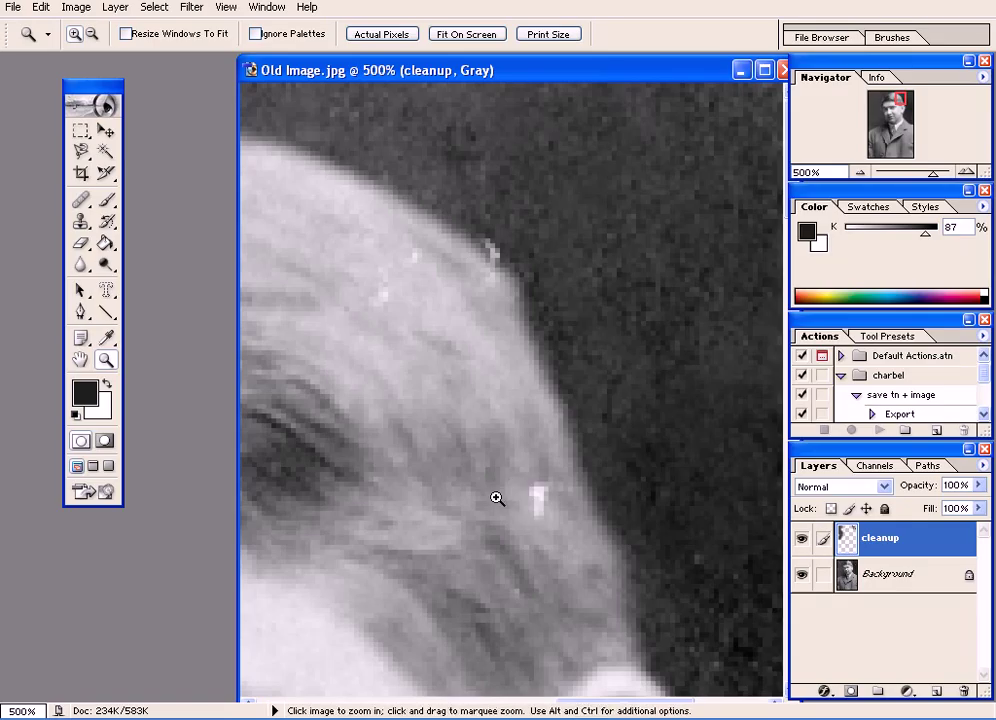
pyautogui.click(80, 221)
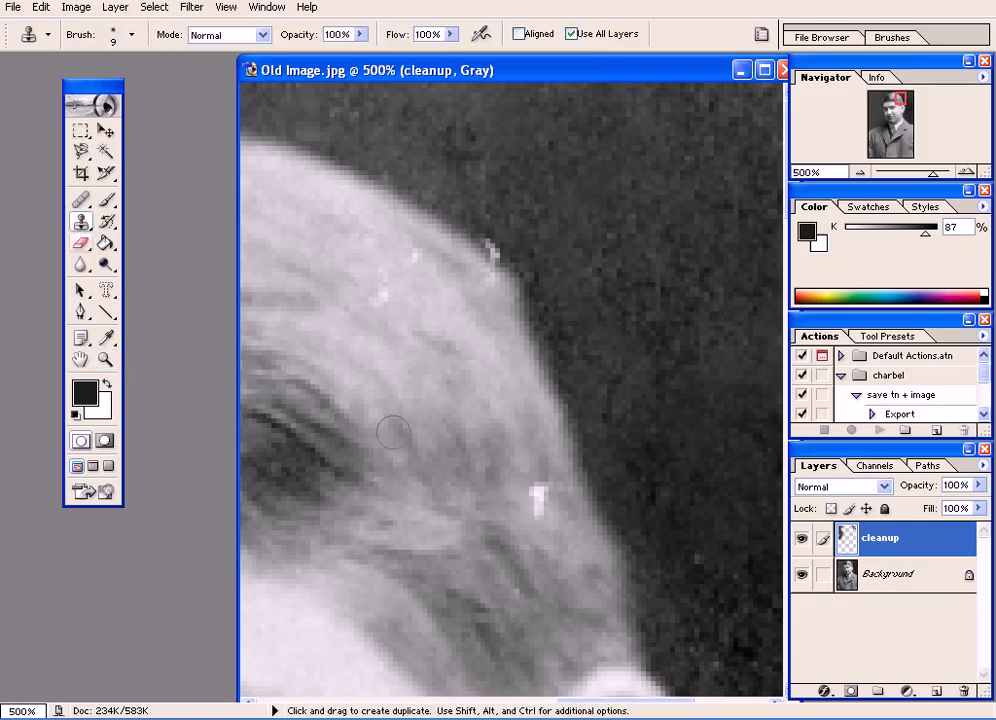
# Enlarge the Clone Stamp brush to 20 and clone hair from the left over the white mark above the ear
pyautogui.press(']')
pyautogui.press(']')
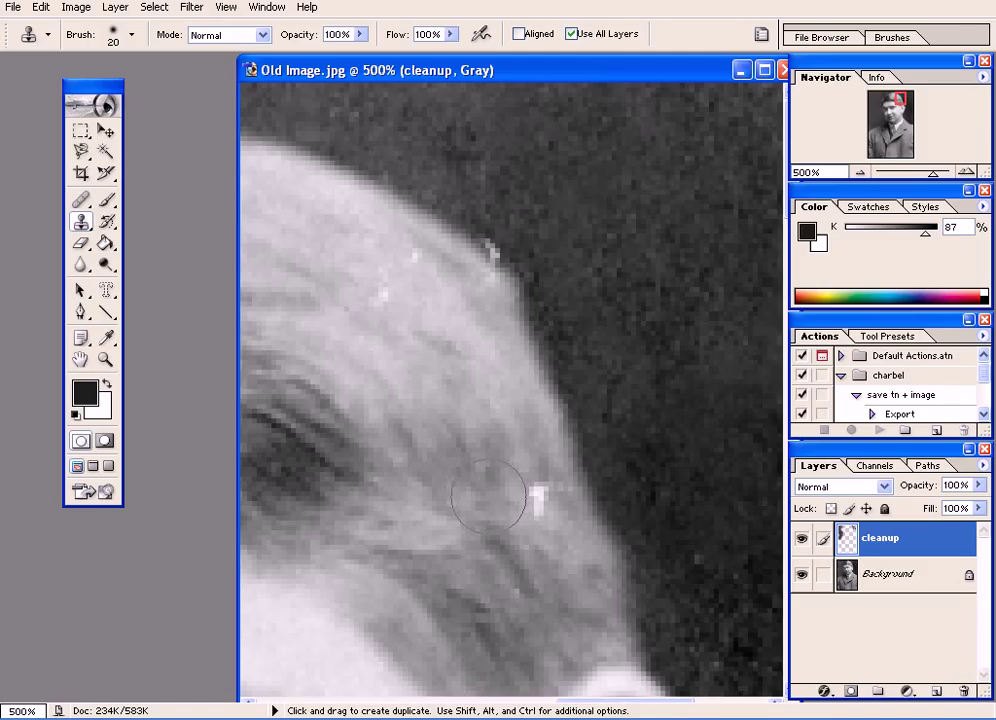
pyautogui.keyDown('alt'); pyautogui.click(486, 497); pyautogui.keyUp('alt')
pyautogui.click(540, 500)
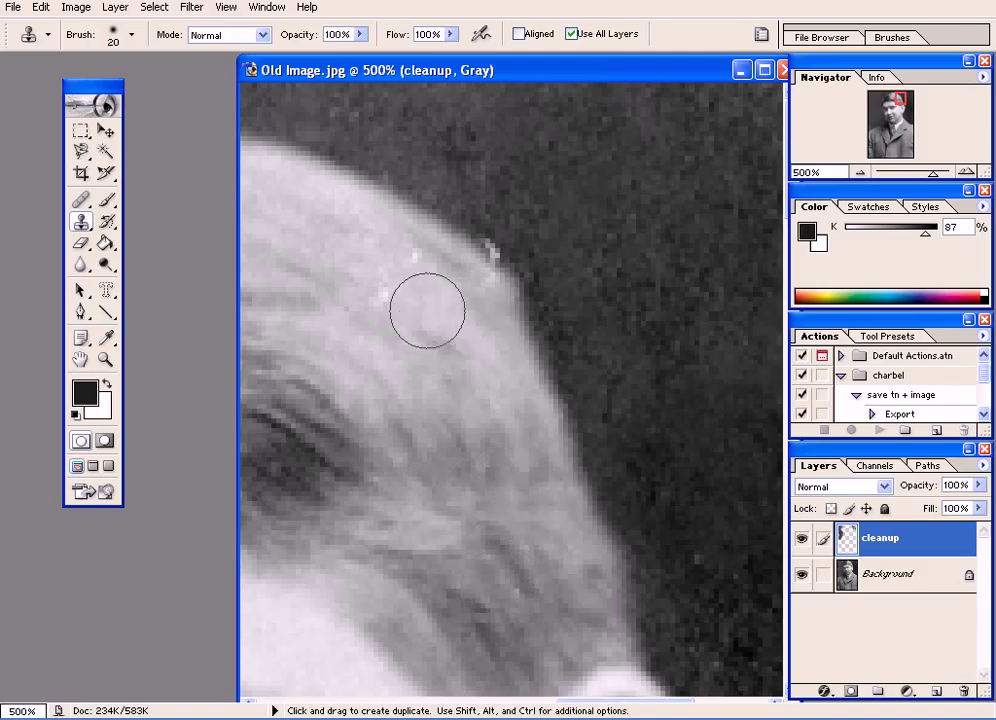
# Clone nearby hair over the two small light specks in the bright hair near the head's upper right edge
pyautogui.keyDown('alt'); pyautogui.click(436, 316); pyautogui.keyUp('alt')
pyautogui.click(386, 298)
pyautogui.keyDown('alt'); pyautogui.click(356, 247); pyautogui.keyUp('alt')
pyautogui.click(402, 252)
# Reduce the brush to 7 and clone background and hair over the white specks along the hair's upper right outline
pyautogui.press('[')
pyautogui.press('[')
pyautogui.press('[')
pyautogui.press('[')
pyautogui.keyDown('alt'); pyautogui.click(480, 205); pyautogui.keyUp('alt')
pyautogui.click(500, 245)
pyautogui.keyDown('alt'); pyautogui.click(462, 255); pyautogui.keyUp('alt')
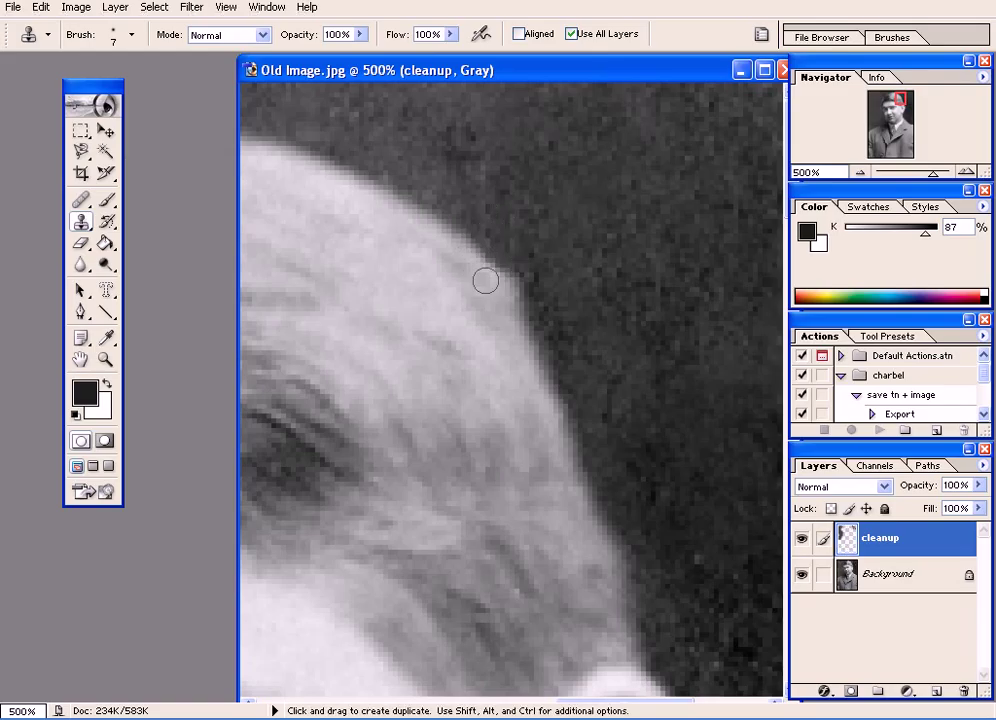
# Clone the intact ear rim over the damaged notch halfway down the ear's outer edge to rebuild a smooth outline
pyautogui.hotkey('ctrl', '-')
pyautogui.hotkey('ctrl', '-')
pyautogui.hotkey('ctrl', '-')
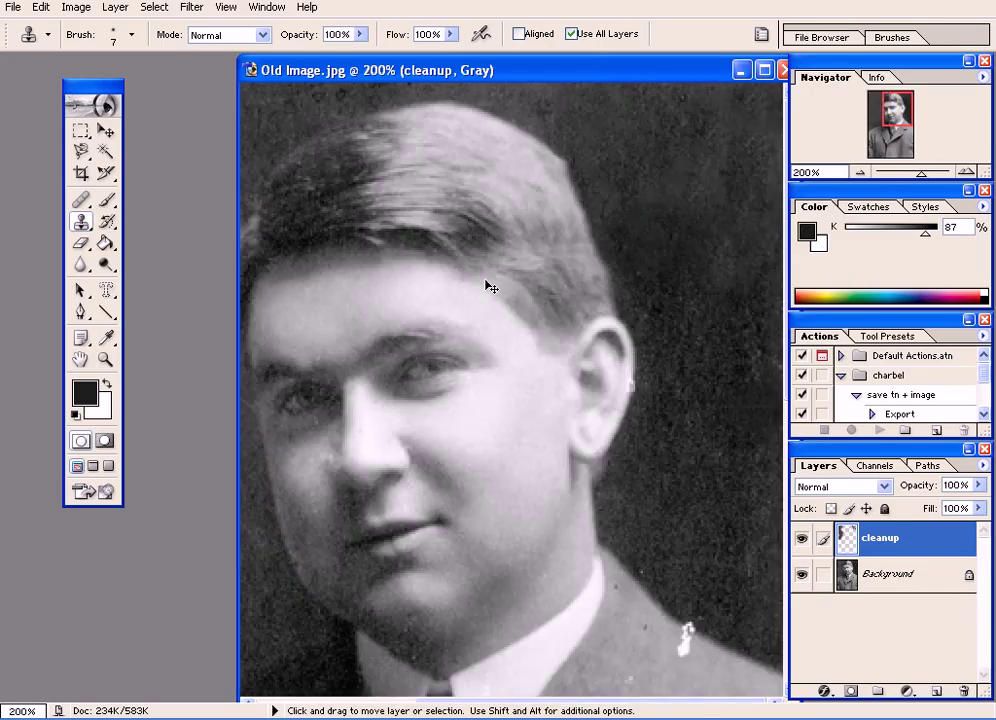
pyautogui.hotkey('ctrl', '+')
pyautogui.hotkey('ctrl', '+')
pyautogui.hotkey('ctrl', '+')
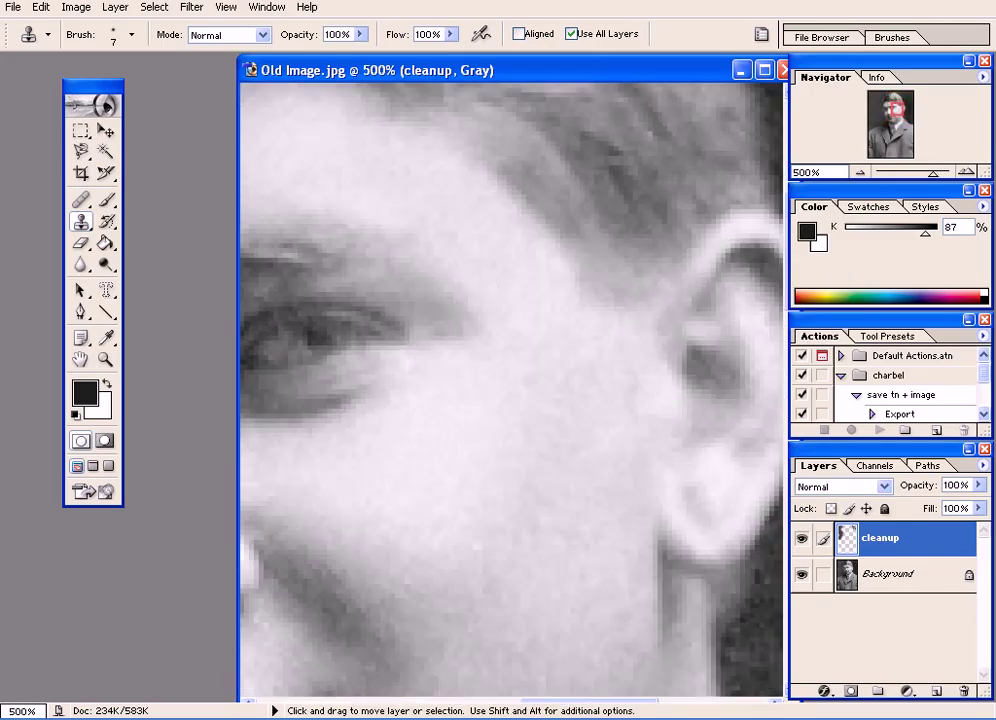
pyautogui.moveTo(720, 451); pyautogui.dragTo(370, 451)
pyautogui.hotkey('ctrl', '+')
pyautogui.hotkey('ctrl', '+')
pyautogui.hotkey('ctrl', '+')
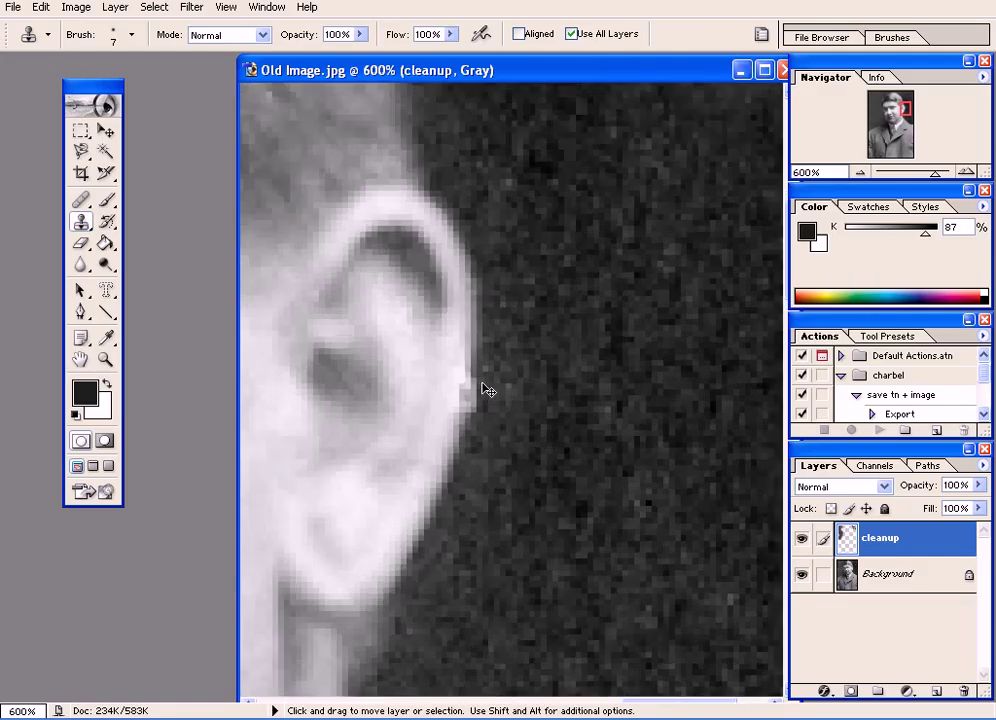
pyautogui.press('alt')
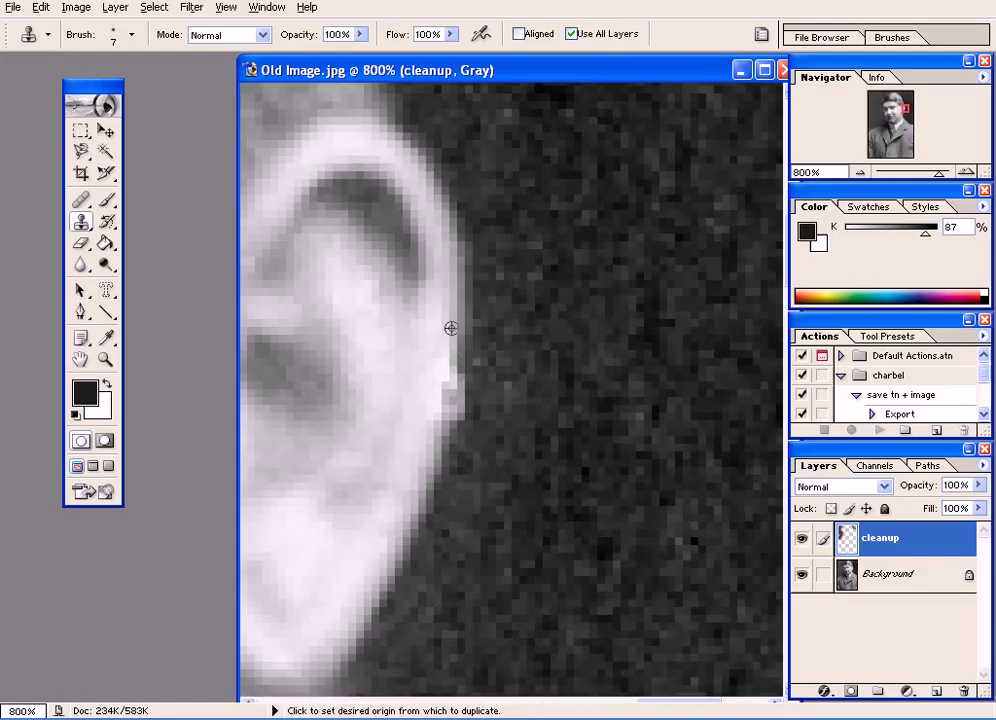
pyautogui.keyDown('alt'); pyautogui.click(451, 328); pyautogui.keyUp('alt')
pyautogui.click(441, 385)
pyautogui.keyDown('alt'); pyautogui.click(453, 329); pyautogui.keyUp('alt')
pyautogui.click(447, 400)
pyautogui.click(445, 377)
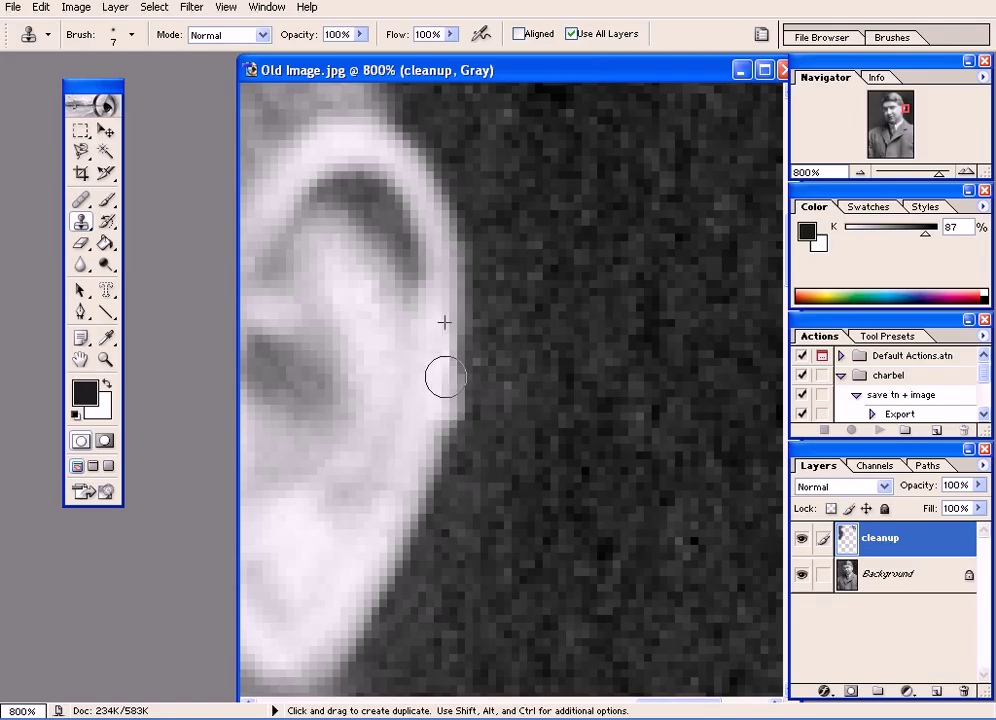
pyautogui.click(440, 409)
pyautogui.click(439, 354)
pyautogui.click(441, 518)
pyautogui.press('ctrl')
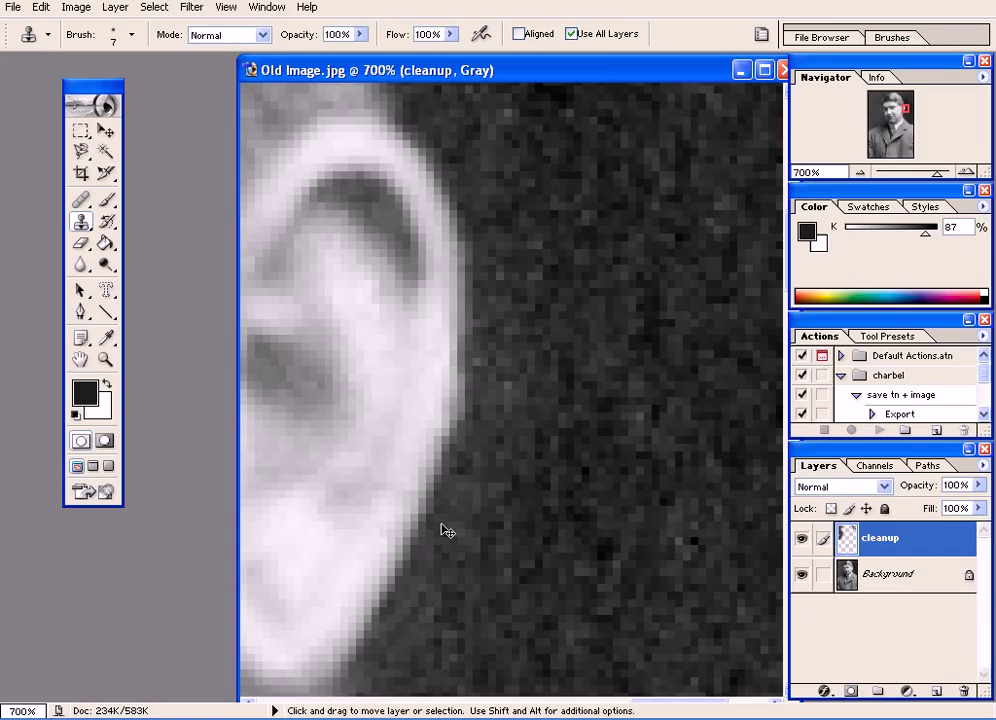
# View the whole portrait at 100% to check for remaining damage
pyautogui.hotkey('ctrl', '-')
pyautogui.hotkey('ctrl', '-')
pyautogui.hotkey('ctrl', '-')
pyautogui.hotkey('ctrl', '-')
pyautogui.hotkey('ctrl', '-')
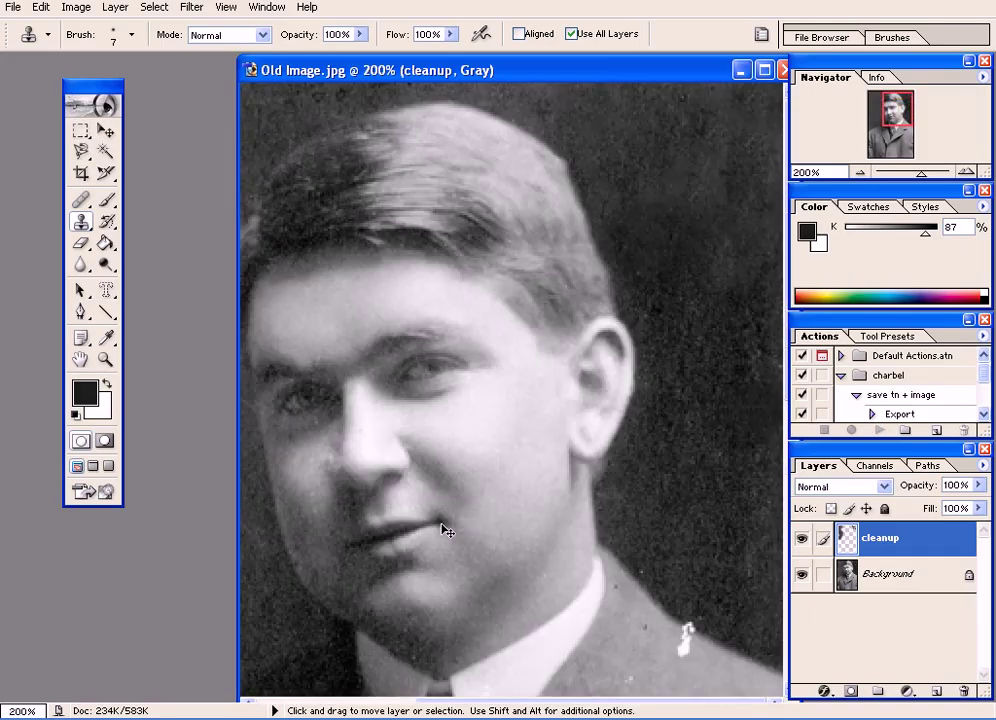
pyautogui.hotkey('ctrl', '-')
pyautogui.press('alt')
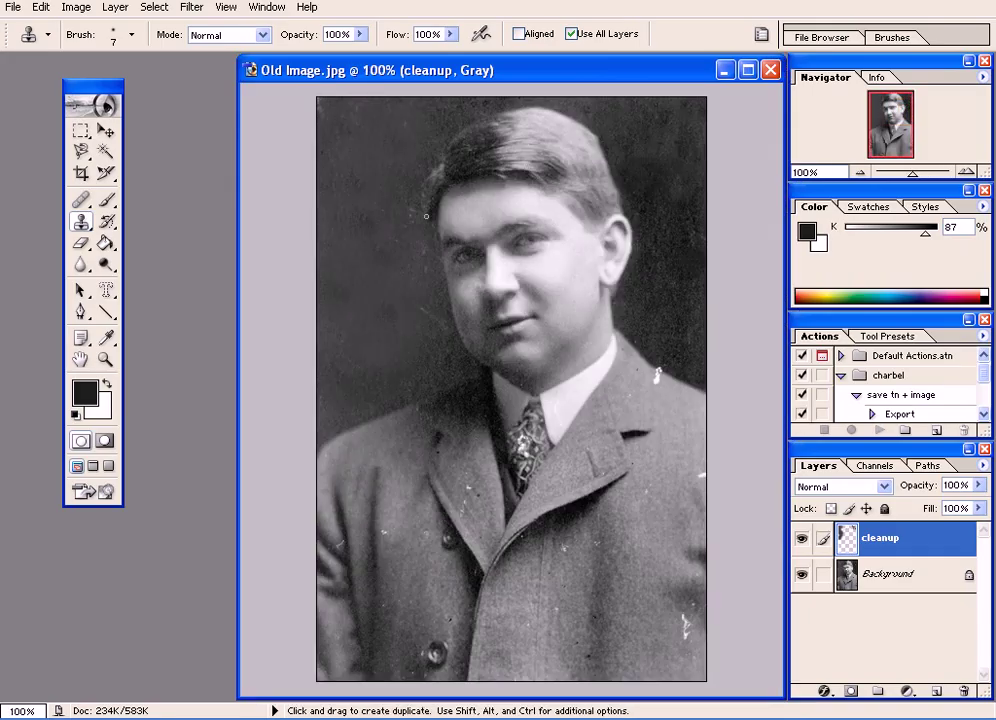